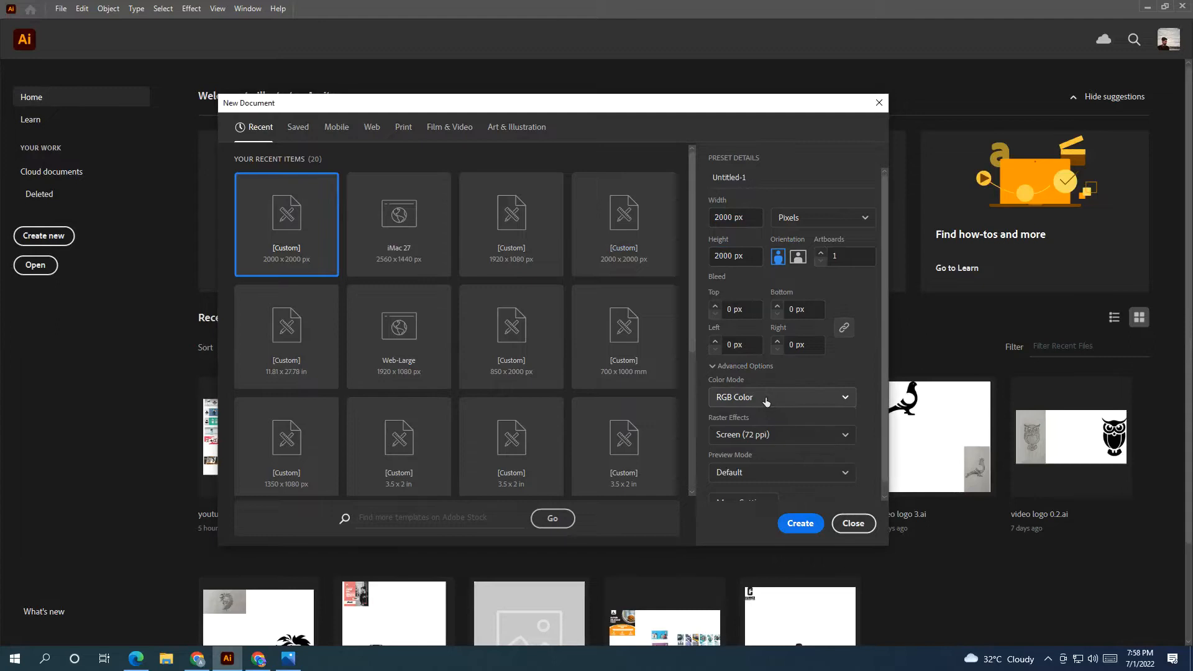
# Step: Create a new 2000 by 2000 px document with RGB color mode and Screen (72 ppi) raster effects
pyautogui.click(768, 441)
pyautogui.click(769, 440)
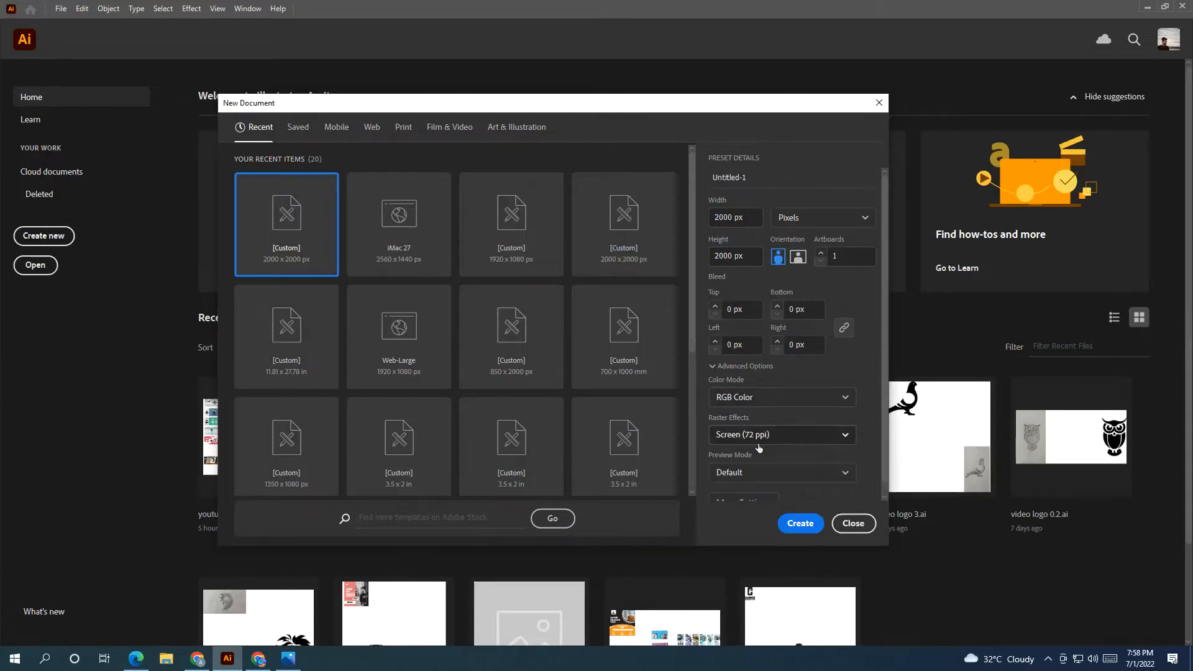
pyautogui.click(800, 524)
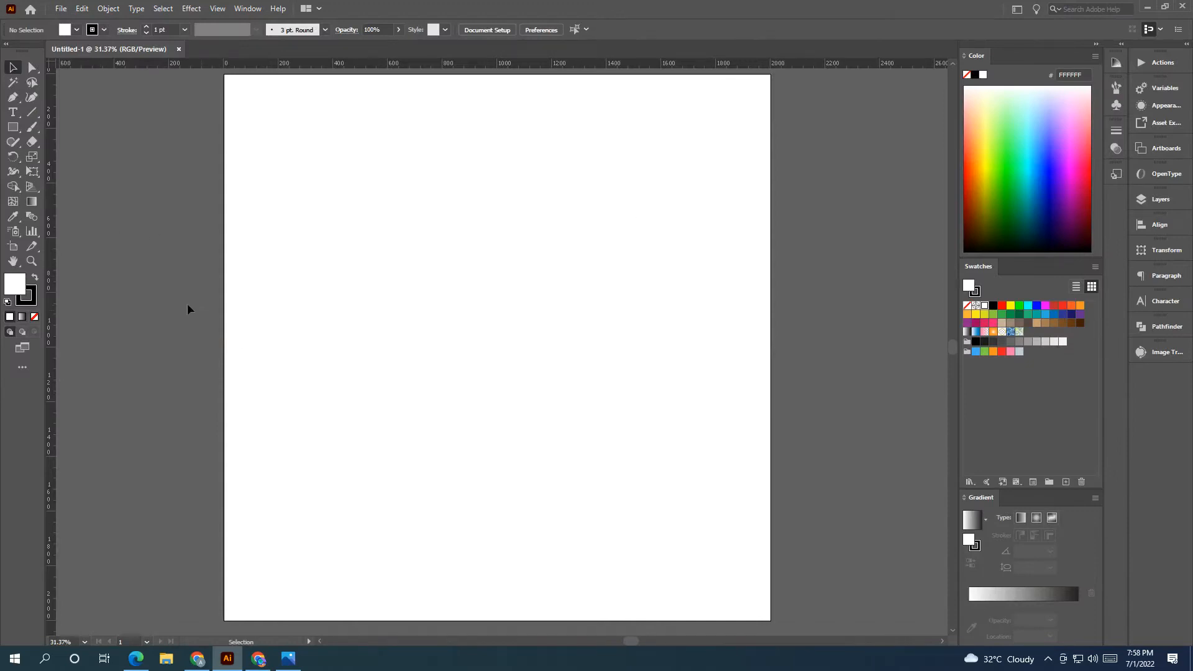
# Step: Set the stroke to none and make the white fill the active color
pyautogui.scroll(-1, 216, 301)
pyautogui.moveTo(216, 301); pyautogui.dragTo(262, 299)
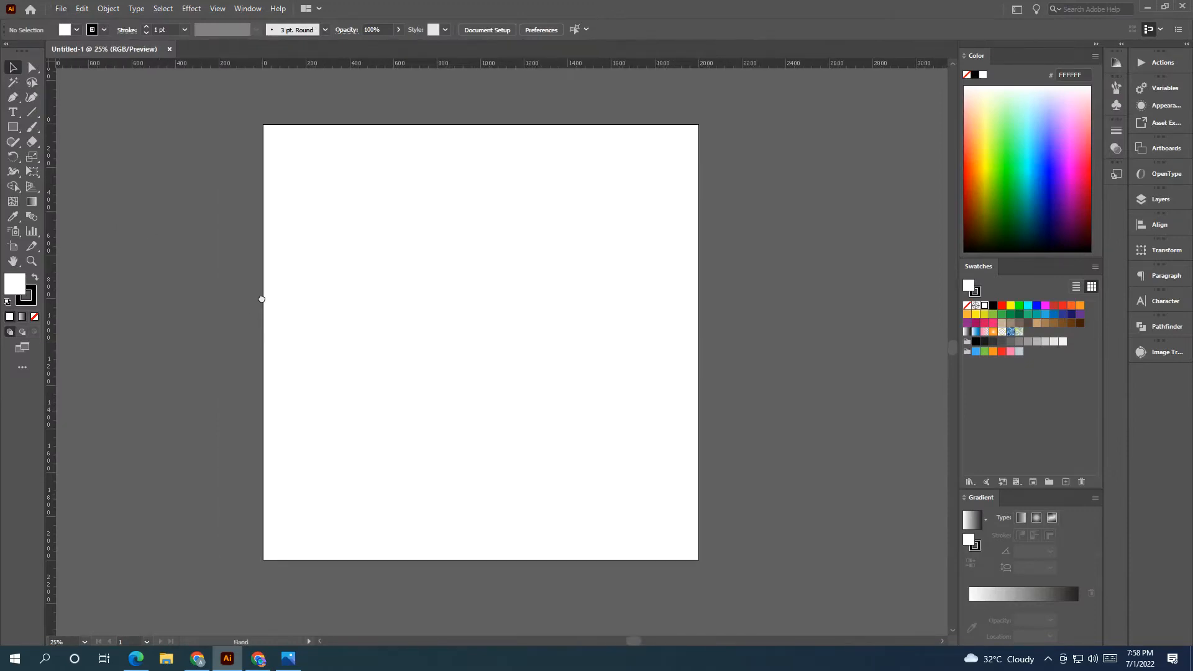
pyautogui.click(31, 301)
pyautogui.click(35, 317)
pyautogui.click(12, 282)
pyautogui.scroll(-1, 570, 307)
pyautogui.moveTo(570, 308); pyautogui.dragTo(527, 302)
pyautogui.scroll(1, 564, 299)
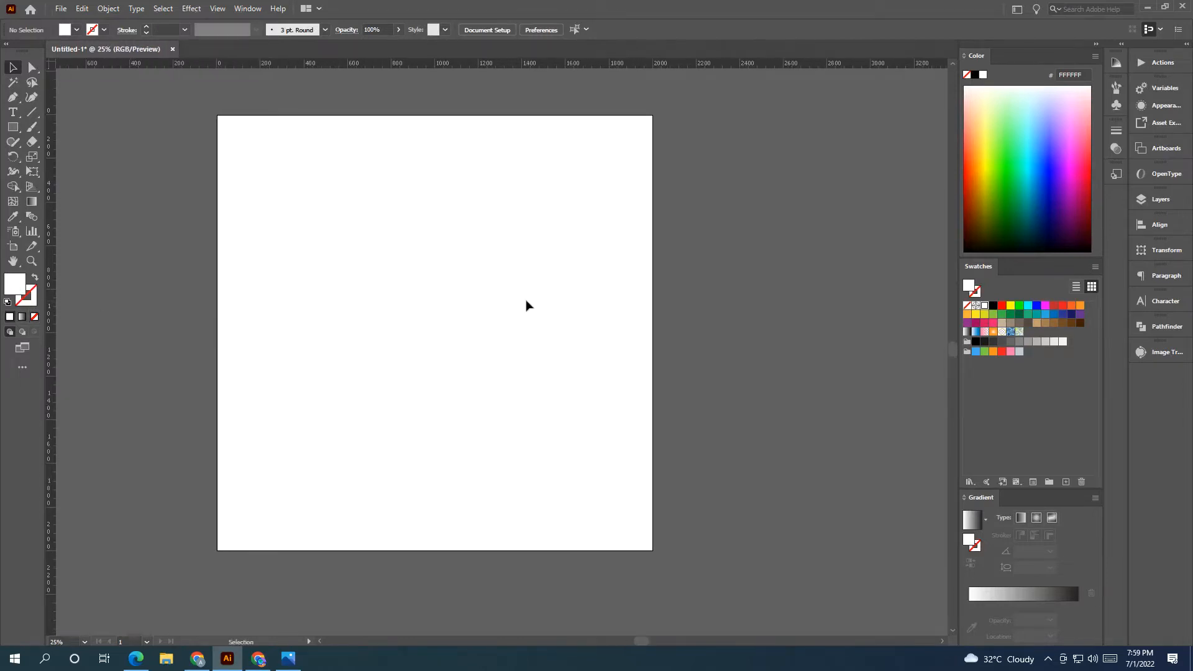
# Step: Draw a tall rectangle of about 936 by 1779 px against the artboard's right edge and fill it black
pyautogui.click(13, 128)
pyautogui.moveTo(450, 176); pyautogui.dragTo(651, 529)
pyautogui.click(12, 67)
pyautogui.moveTo(550, 171); pyautogui.dragTo(553, 143)
pyautogui.click(992, 311)
pyautogui.click(749, 304)
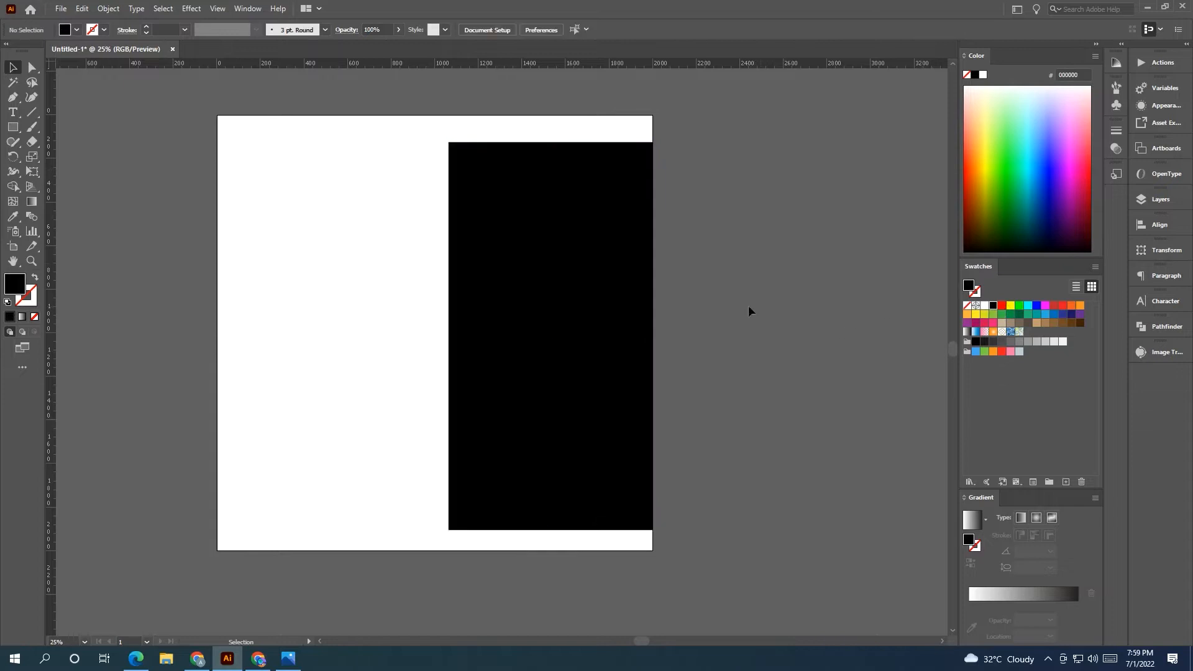
# Step: Copy the black rectangle and paste the duplicate in front, directly over the original
pyautogui.moveTo(744, 301); pyautogui.dragTo(817, 304)
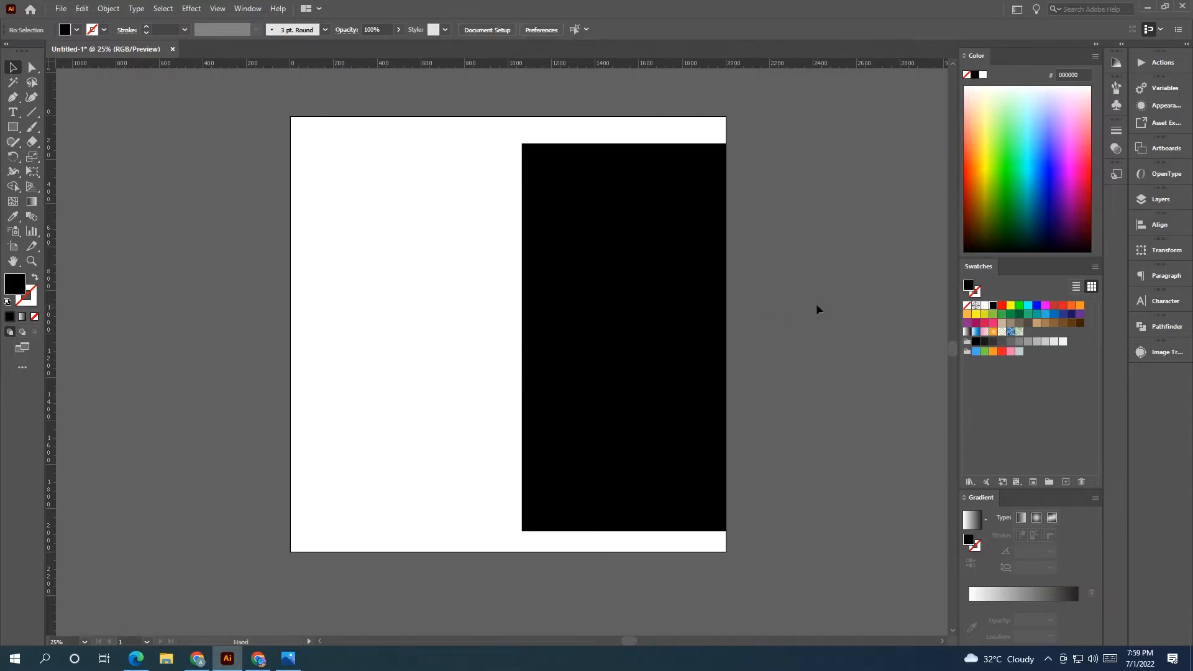
pyautogui.click(556, 247)
pyautogui.click(108, 8)
pyautogui.moveTo(81, 8)
pyautogui.click(116, 73)
pyautogui.click(82, 8)
pyautogui.click(124, 95)
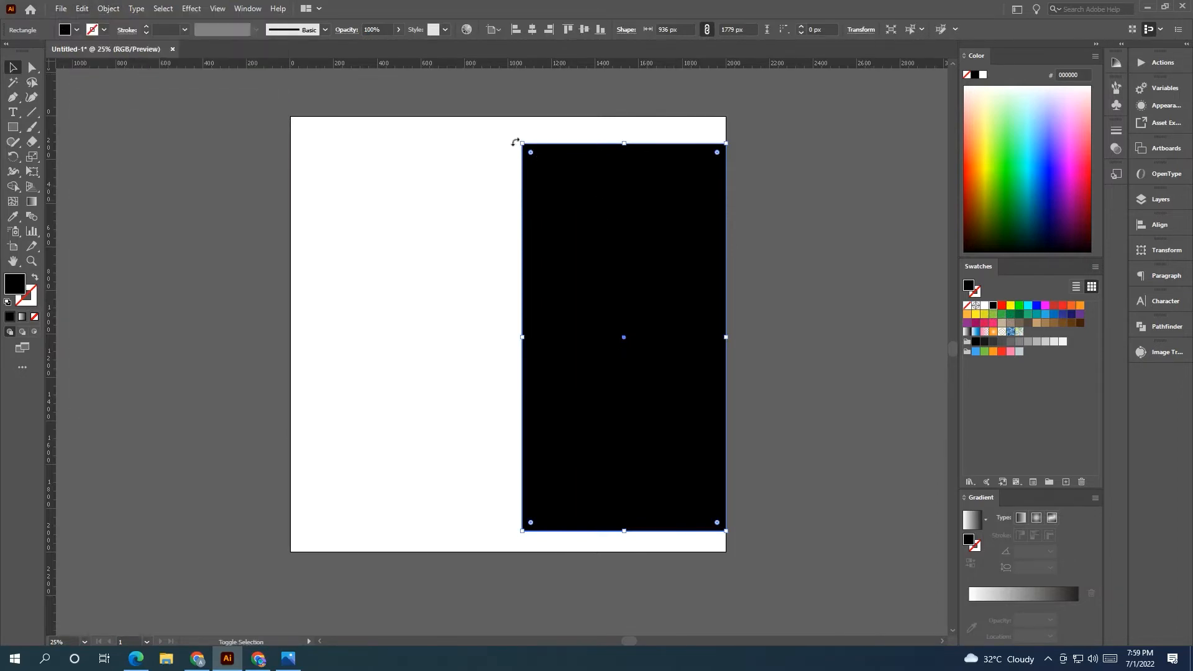
# Step: Scale the duplicate proportionally toward its right edge to about 859 by 1633 px and fill it white, leaving a black frame
pyautogui.moveTo(522, 338); pyautogui.dragTo(539, 338)
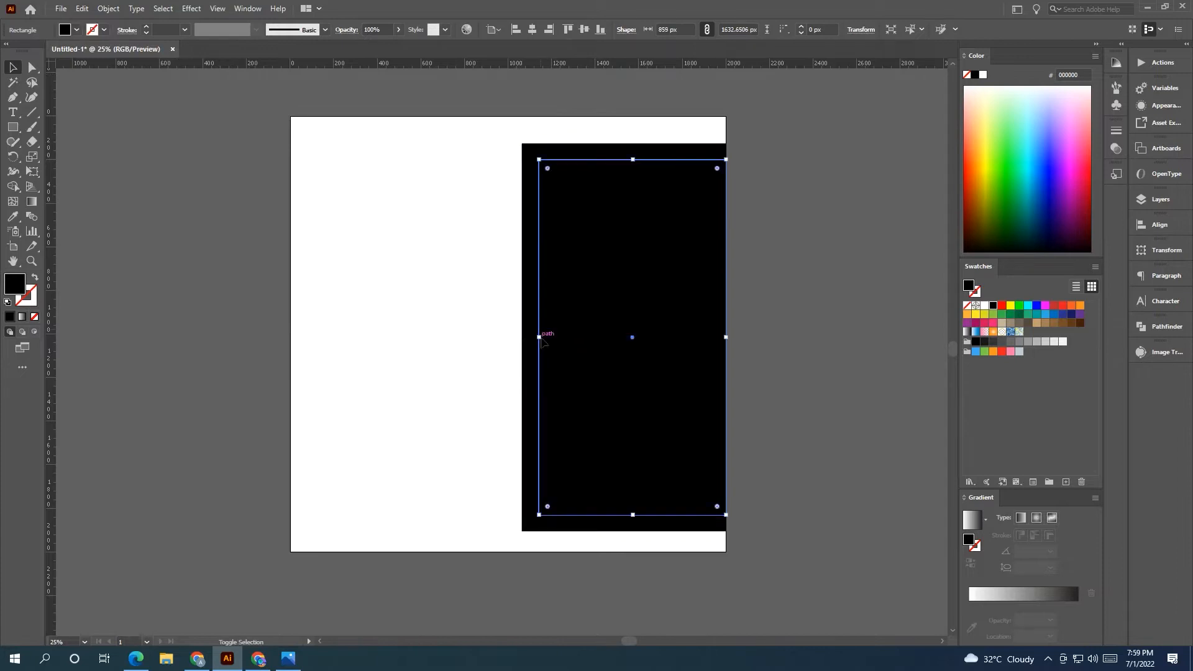
pyautogui.click(986, 306)
pyautogui.click(831, 338)
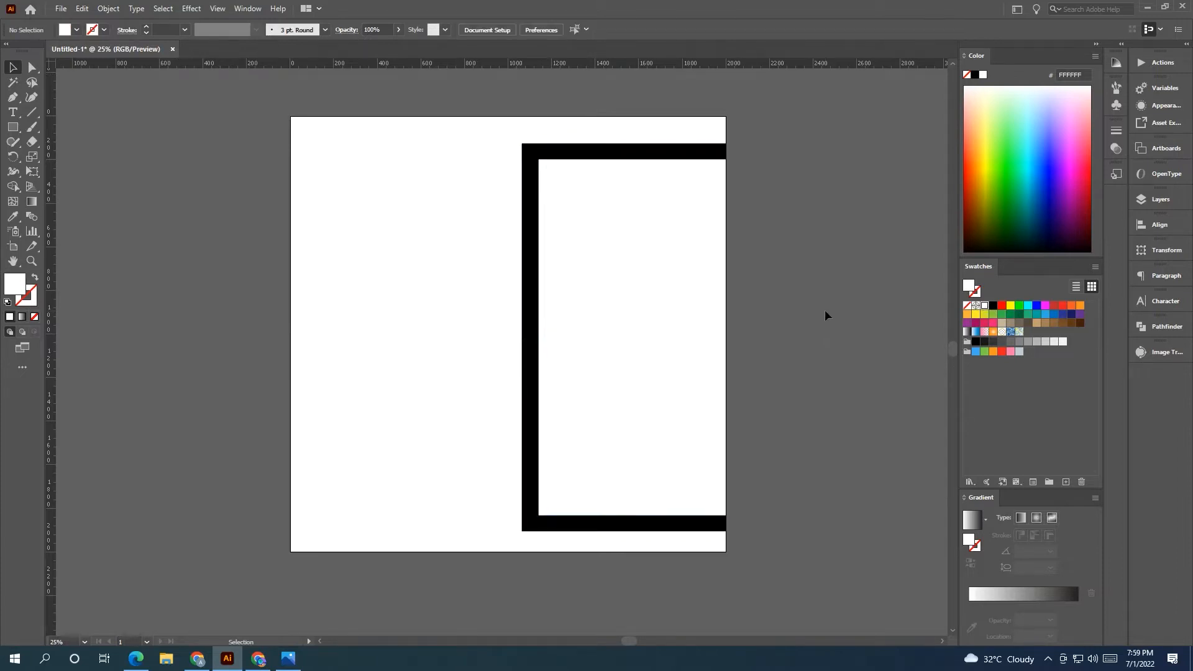
# Step: Draw a narrow vertical bar of about 68 by 311 px at the artboard's top edge and fill it gray #666666
pyautogui.hscroll(-1, 802, 311)
pyautogui.press('m')
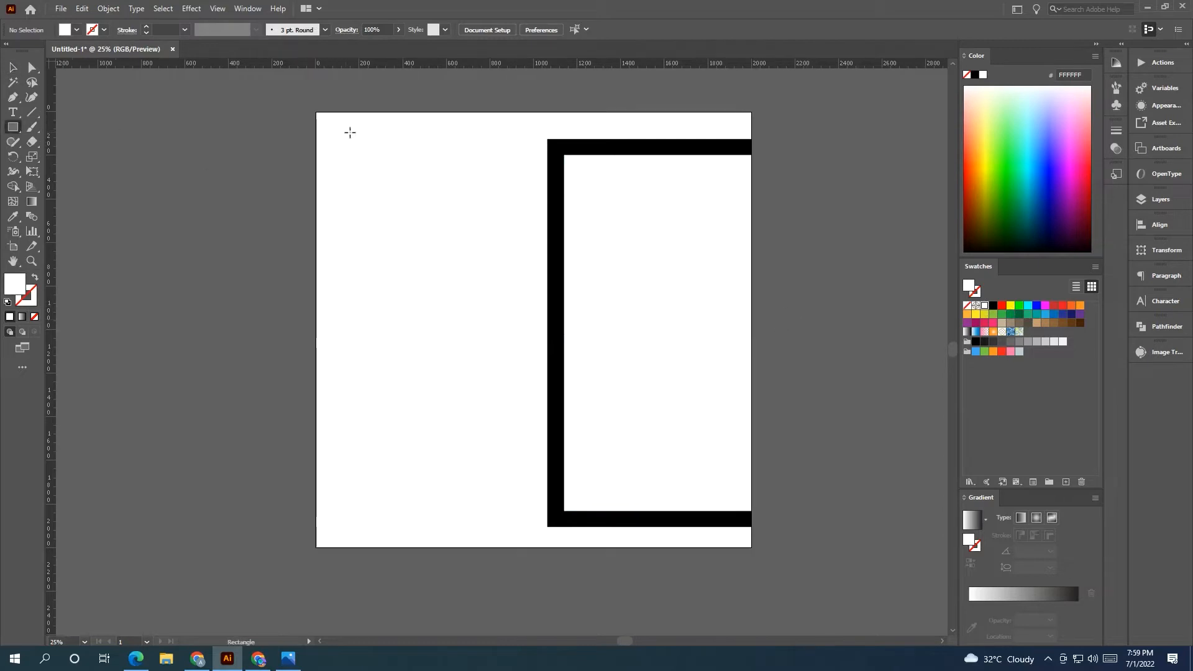
pyautogui.moveTo(377, 112); pyautogui.dragTo(393, 179)
pyautogui.click(14, 67)
pyautogui.click(201, 177)
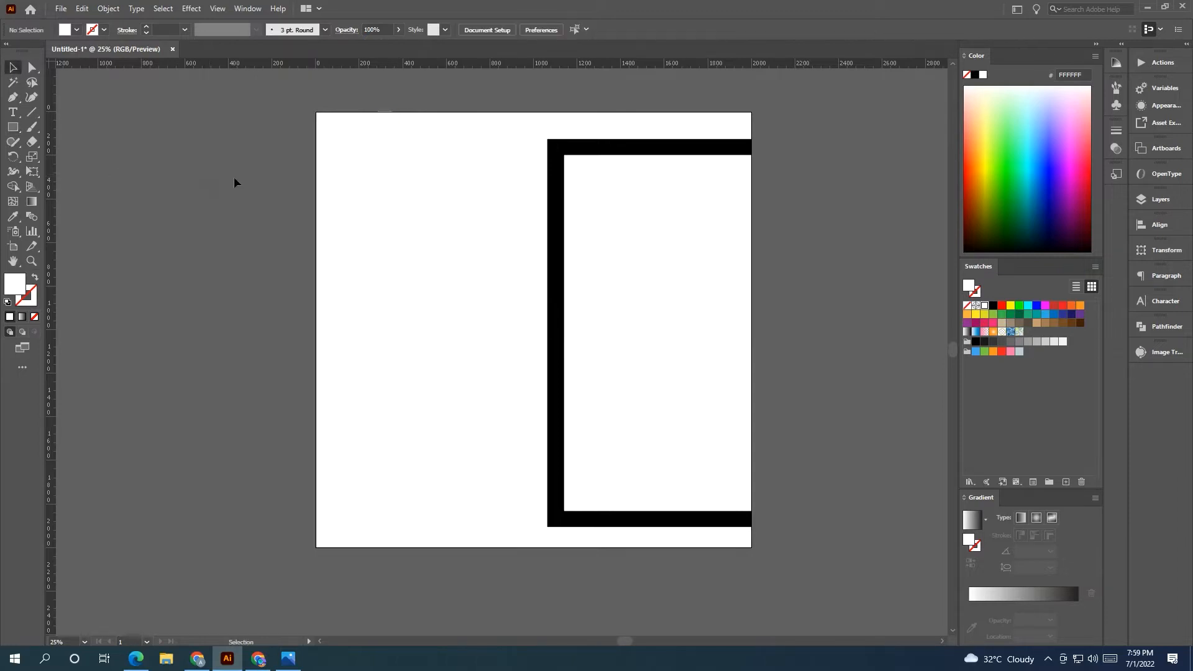
pyautogui.moveTo(332, 83); pyautogui.dragTo(424, 194)
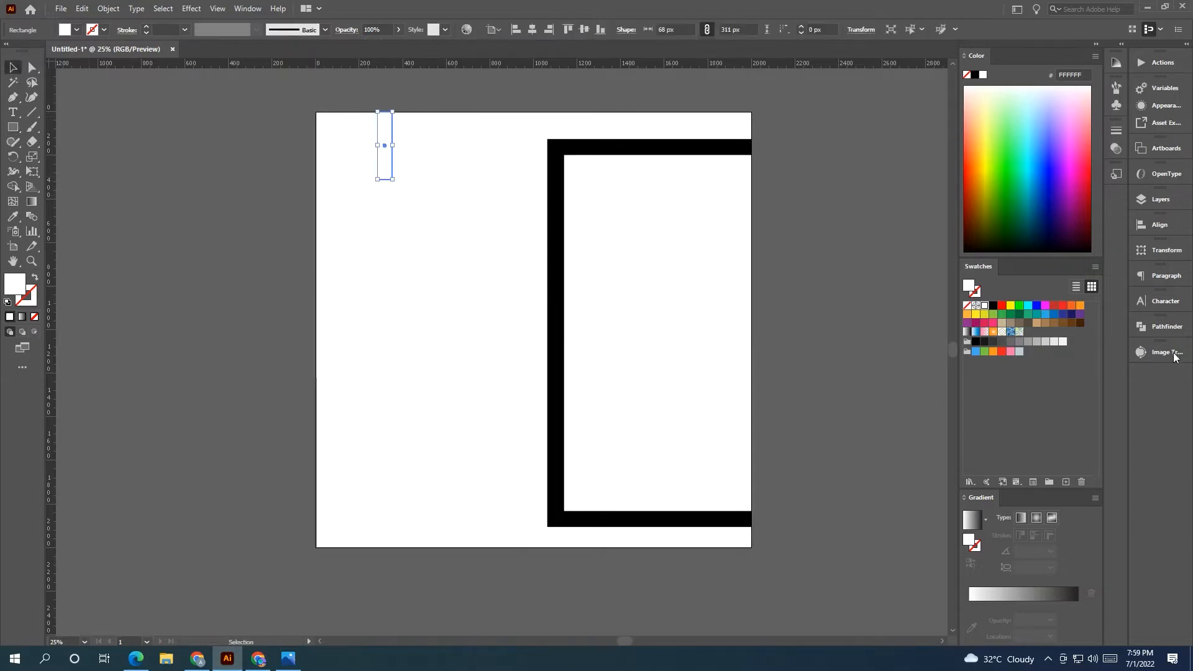
pyautogui.click(1012, 341)
pyautogui.click(363, 337)
# Step: Duplicate the gray bar to its right, shorten the copy to about 207 px high, and fill it dark gray #1A1A1A
pyautogui.moveTo(381, 166); pyautogui.dragTo(416, 131)
pyautogui.scroll(2, 419, 181)
pyautogui.scroll(-1, 435, 163)
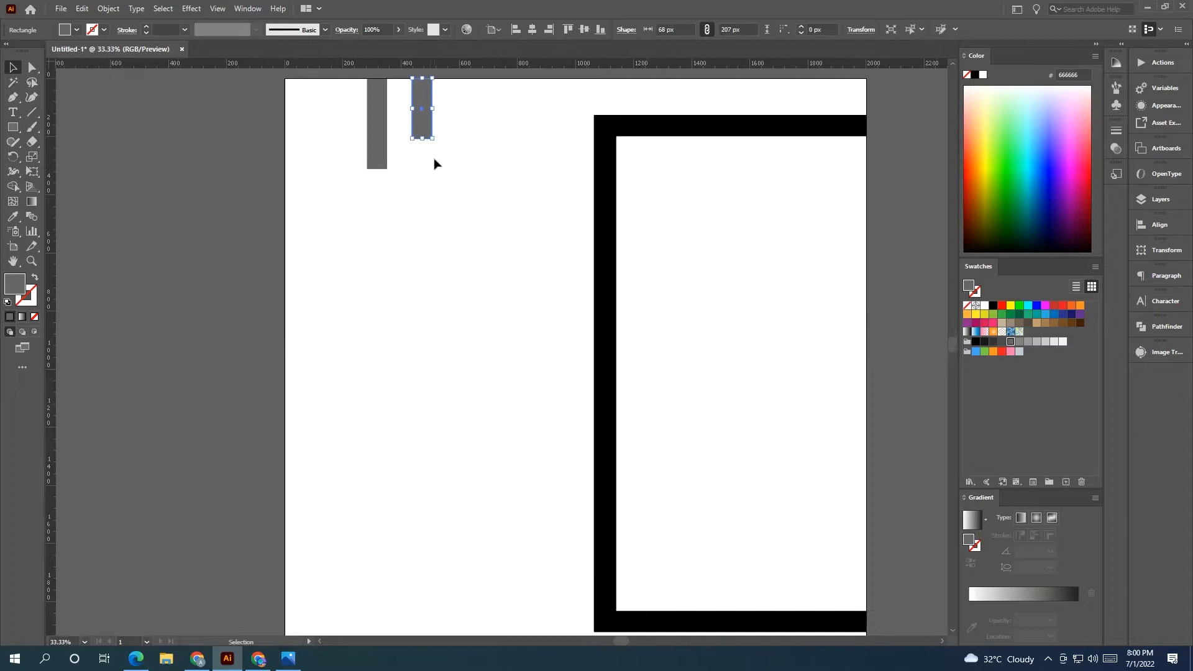
pyautogui.scroll(-1, 435, 163)
pyautogui.keyDown('shift'); pyautogui.click(338, 156); pyautogui.keyUp('shift')
pyautogui.moveTo(371, 151); pyautogui.dragTo(390, 150)
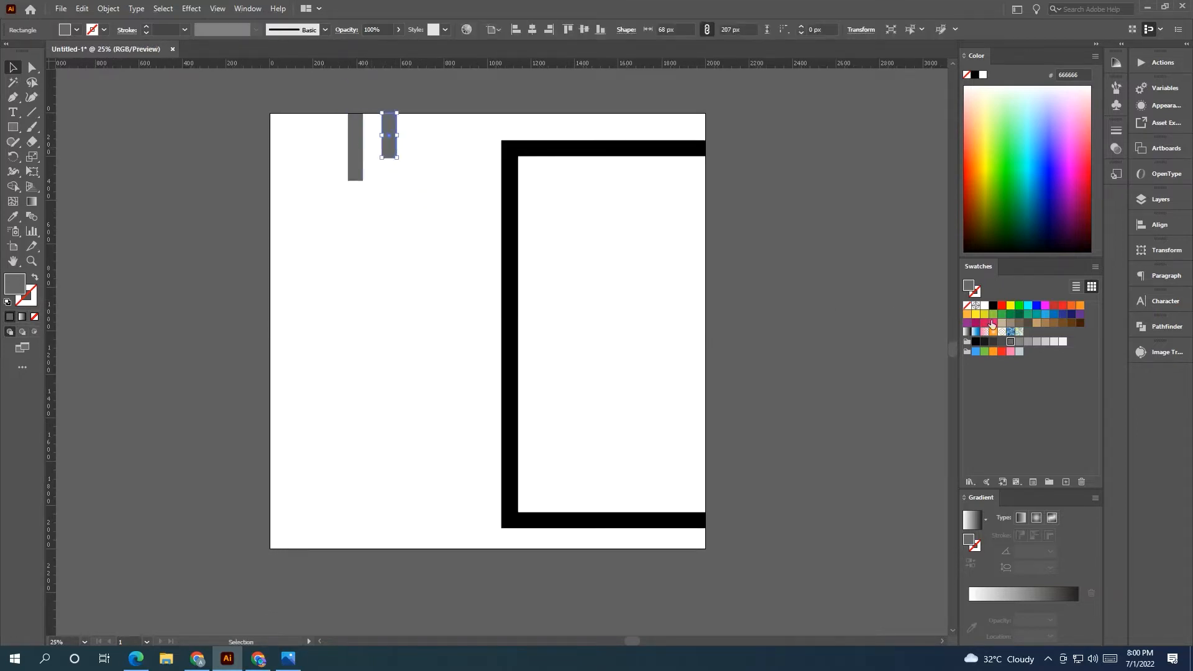
pyautogui.click(984, 342)
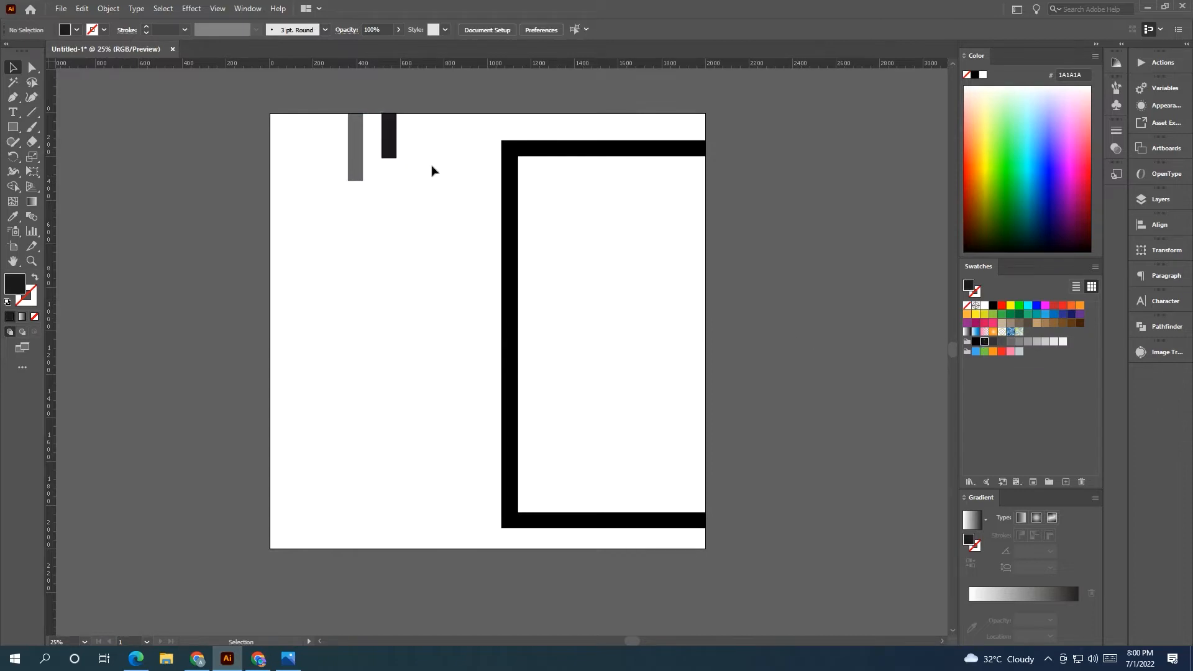
# Step: Copy both top bars to the artboard's bottom edge, rotated 180 degrees and stretched upward to be longer
pyautogui.keyDown('shift'); pyautogui.click(356, 153); pyautogui.keyUp('shift')
pyautogui.moveTo(389, 151); pyautogui.dragTo(391, 446)
pyautogui.moveTo(404, 403); pyautogui.dragTo(338, 531)
pyautogui.moveTo(387, 457); pyautogui.dragTo(394, 533)
pyautogui.moveTo(373, 480); pyautogui.dragTo(373, 455)
pyautogui.moveTo(398, 501); pyautogui.dragTo(403, 501)
pyautogui.click(390, 136)
pyautogui.keyDown('shift'); pyautogui.click(358, 148); pyautogui.keyUp('shift')
pyautogui.moveTo(347, 148); pyautogui.dragTo(343, 147)
pyautogui.click(307, 81)
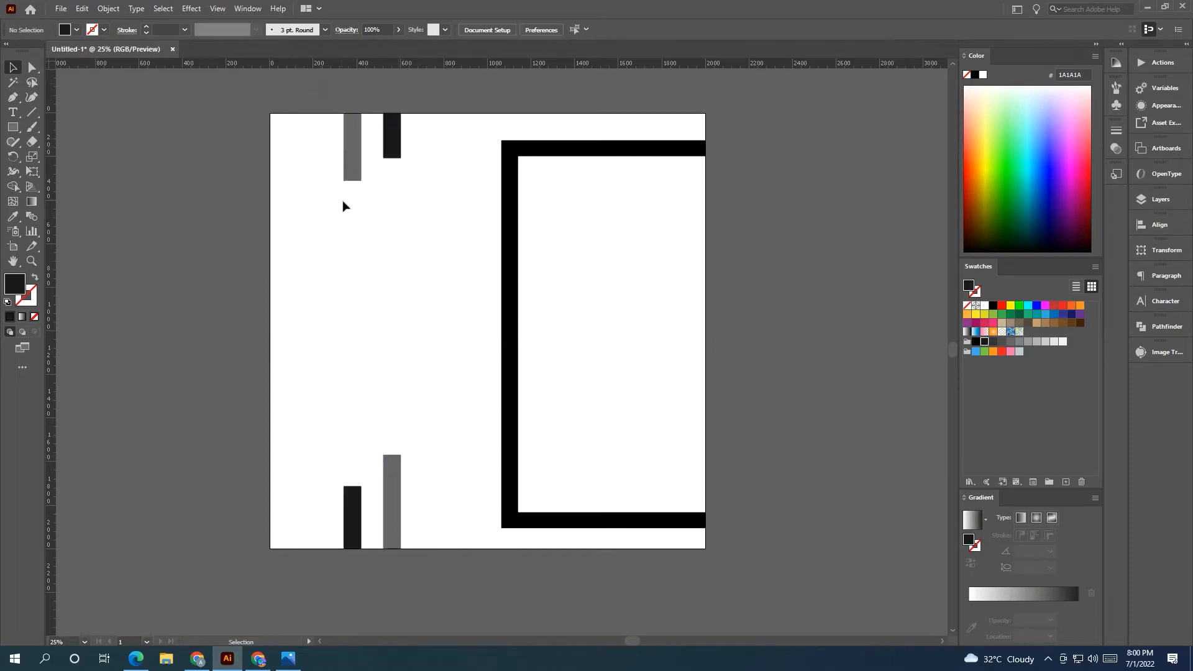
pyautogui.moveTo(344, 206); pyautogui.dragTo(371, 241)
pyautogui.hotkey('ctrl', 'z')
pyautogui.hotkey('ctrl', 'z')
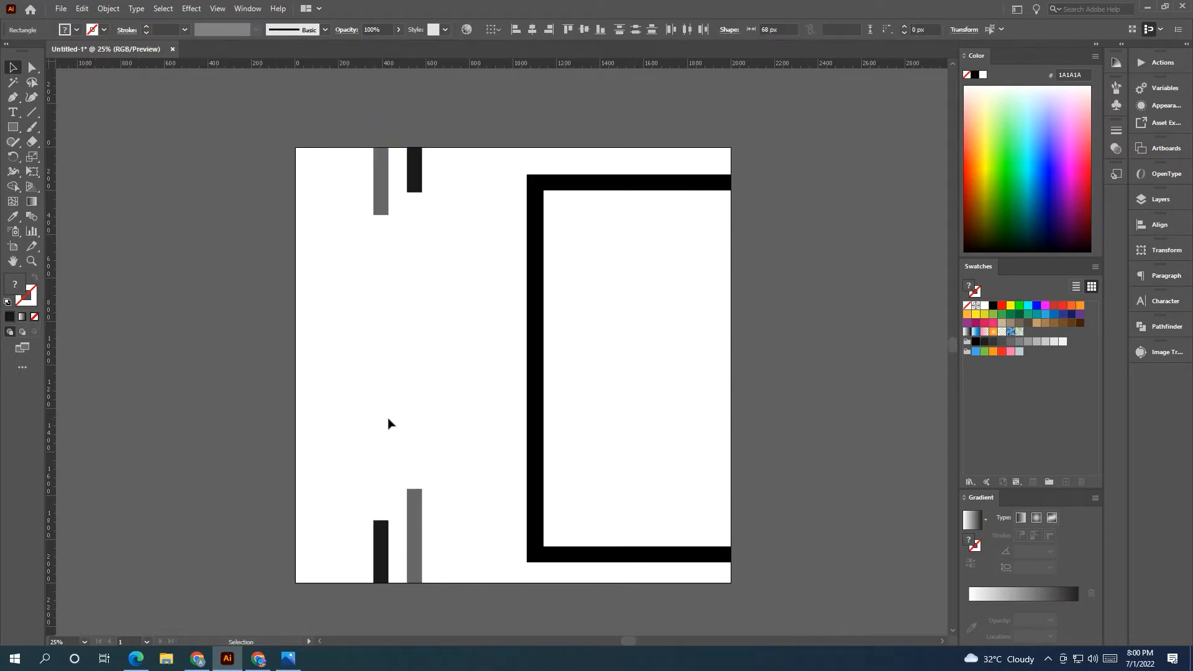
pyautogui.click(387, 424)
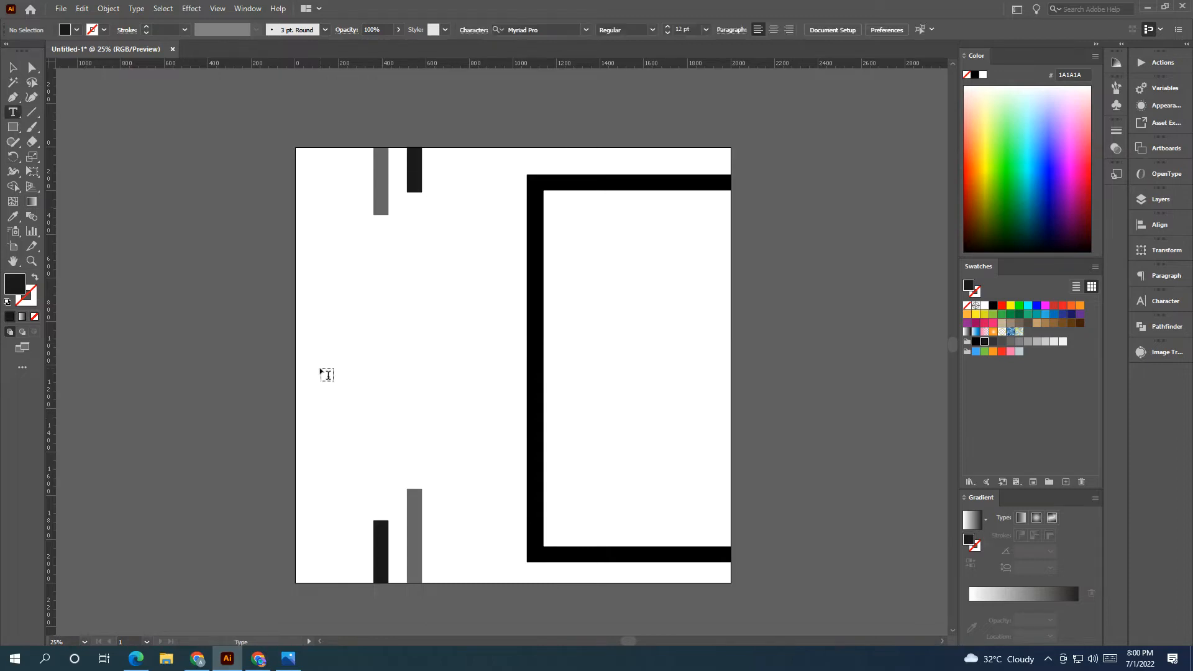
# Step: Add the text "DESCOUNT UP TO" above the artboard, enlarged to about 109 pt
pyautogui.scroll(2, 324, 292)
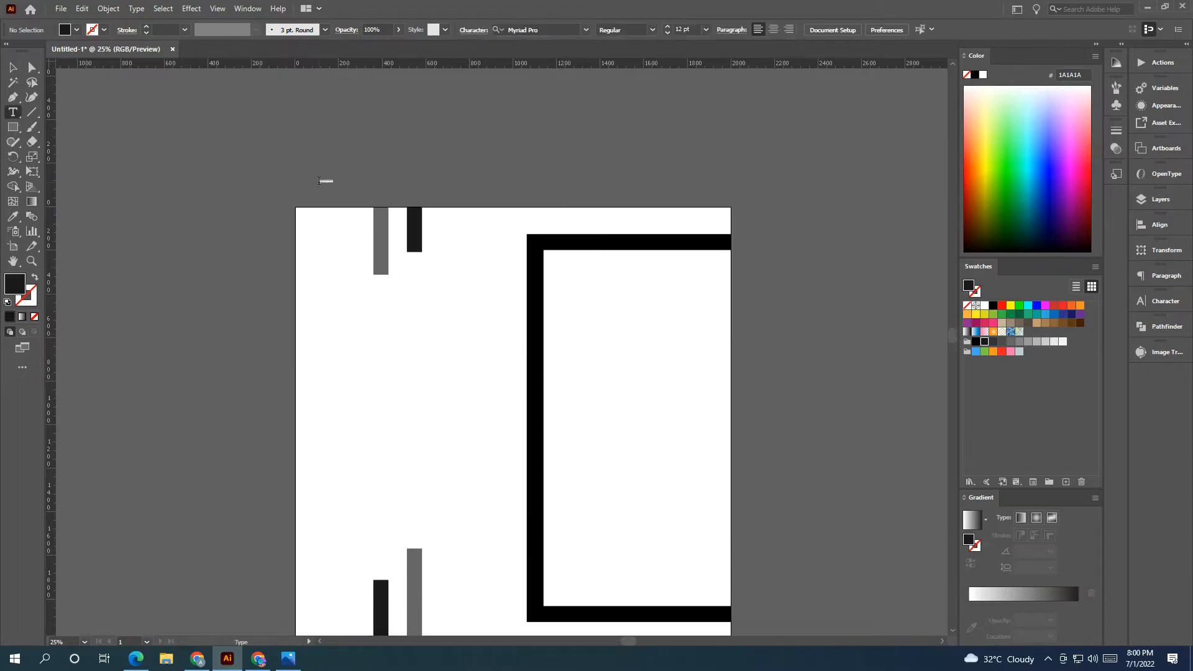
pyautogui.press('Escape')
pyautogui.moveTo(336, 185); pyautogui.dragTo(453, 206)
pyautogui.moveTo(381, 197); pyautogui.dragTo(225, 180)
pyautogui.press('t')
pyautogui.press('BackSpace')
pyautogui.write('DE')
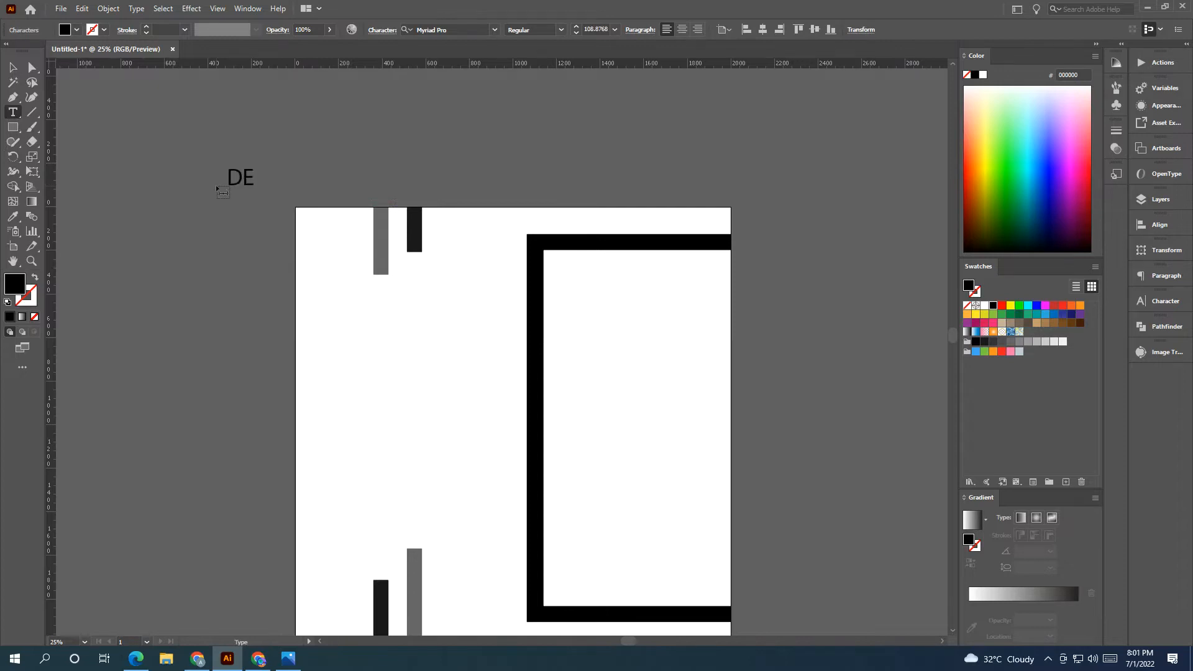
pyautogui.write('SCOUNT U')
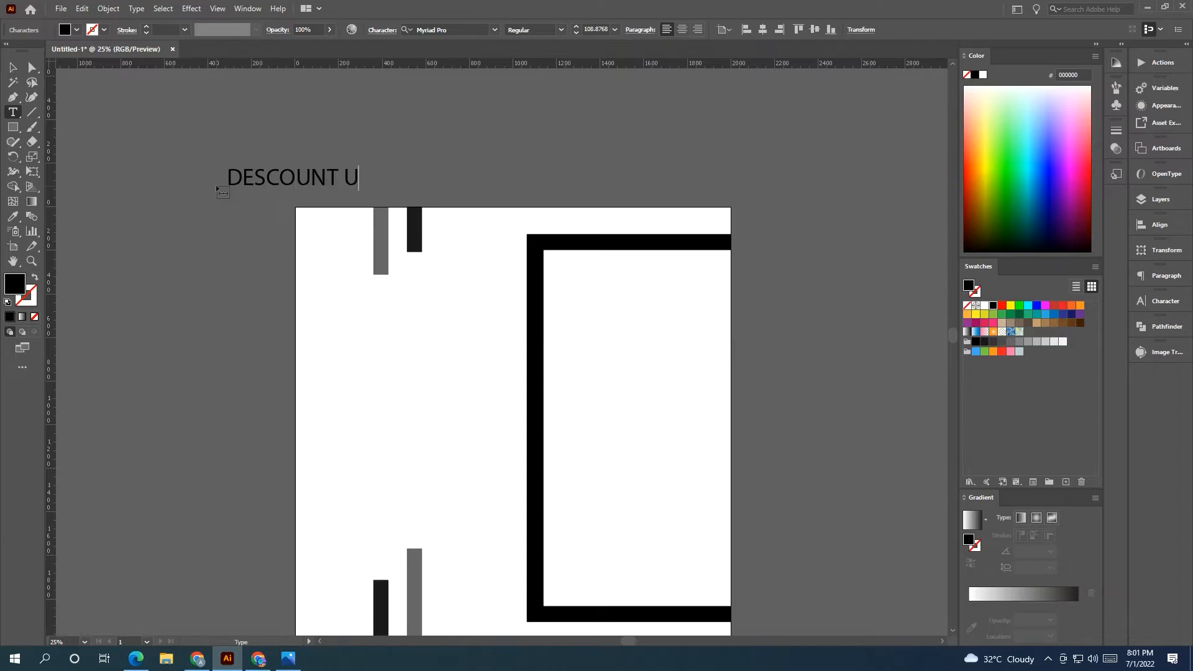
pyautogui.write('P TO')
pyautogui.click(13, 67)
pyautogui.click(280, 106)
# Step: Set the "DESCOUNT UP TO" text in Acumin Variable Concept with the Wide ExtraLight style
pyautogui.click(345, 187)
pyautogui.moveTo(439, 160); pyautogui.dragTo(339, 162)
pyautogui.click(483, 29)
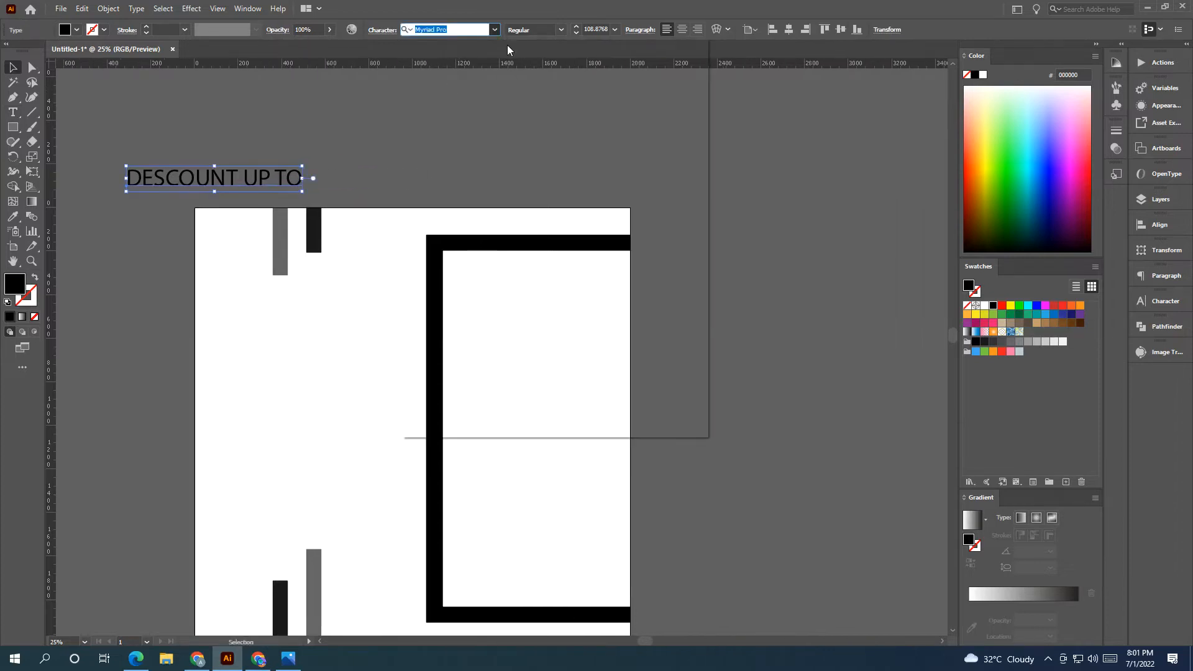
pyautogui.click(482, 121)
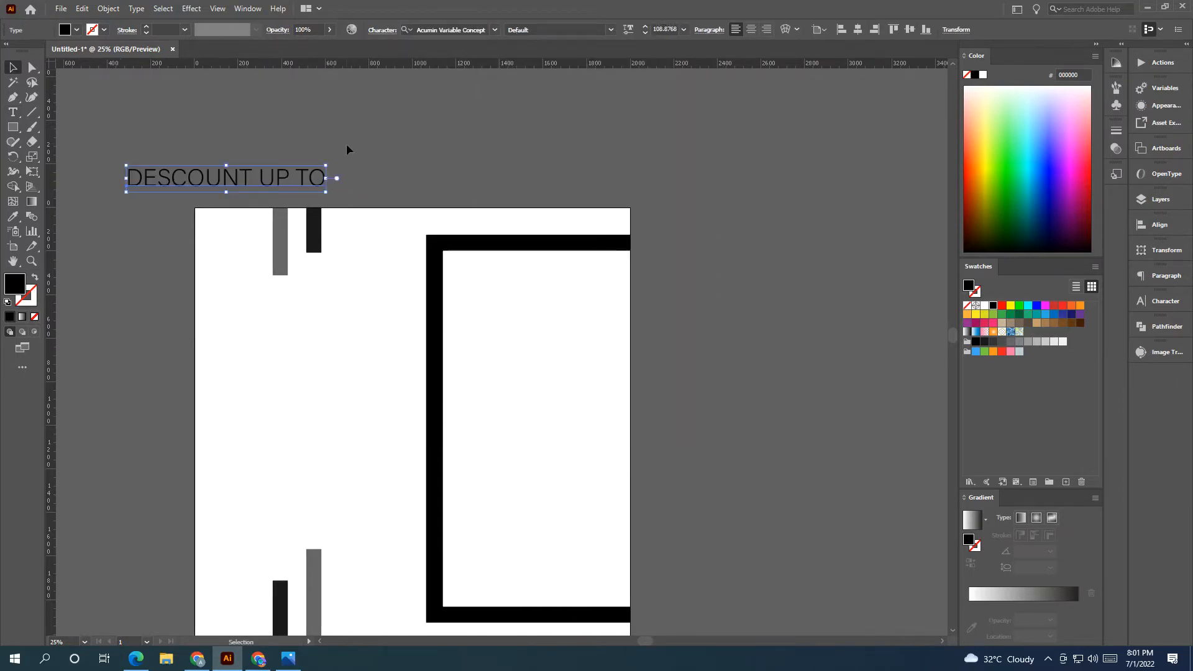
pyautogui.click(485, 29)
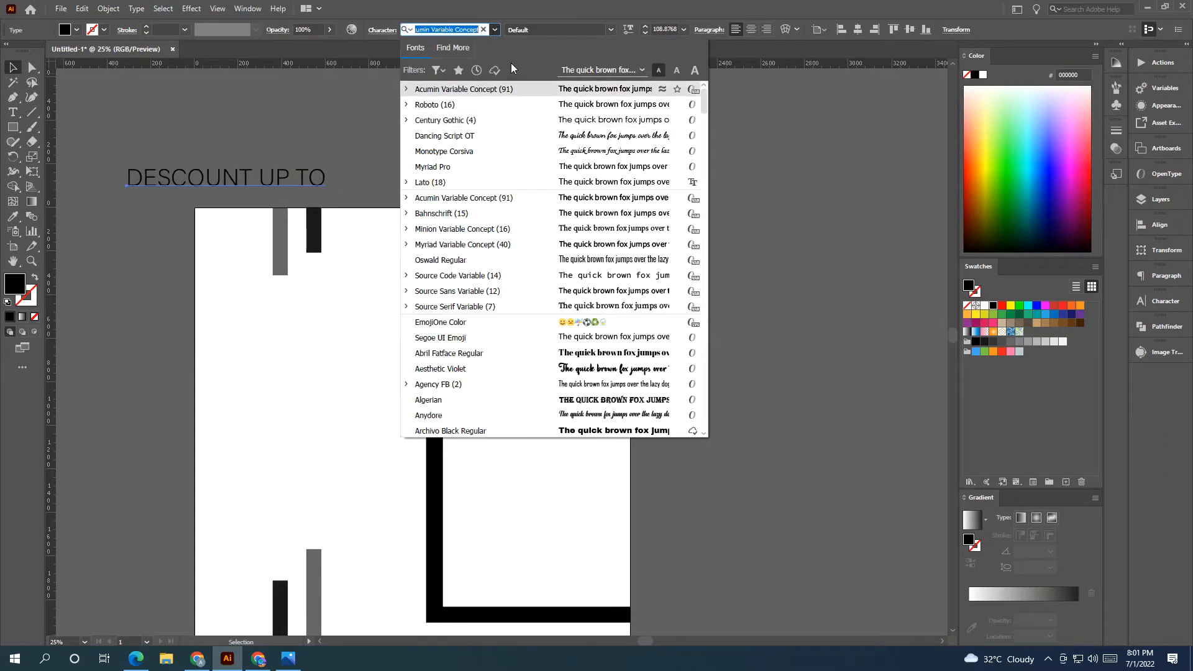
pyautogui.click(410, 90)
pyautogui.scroll(-10, 530, 274)
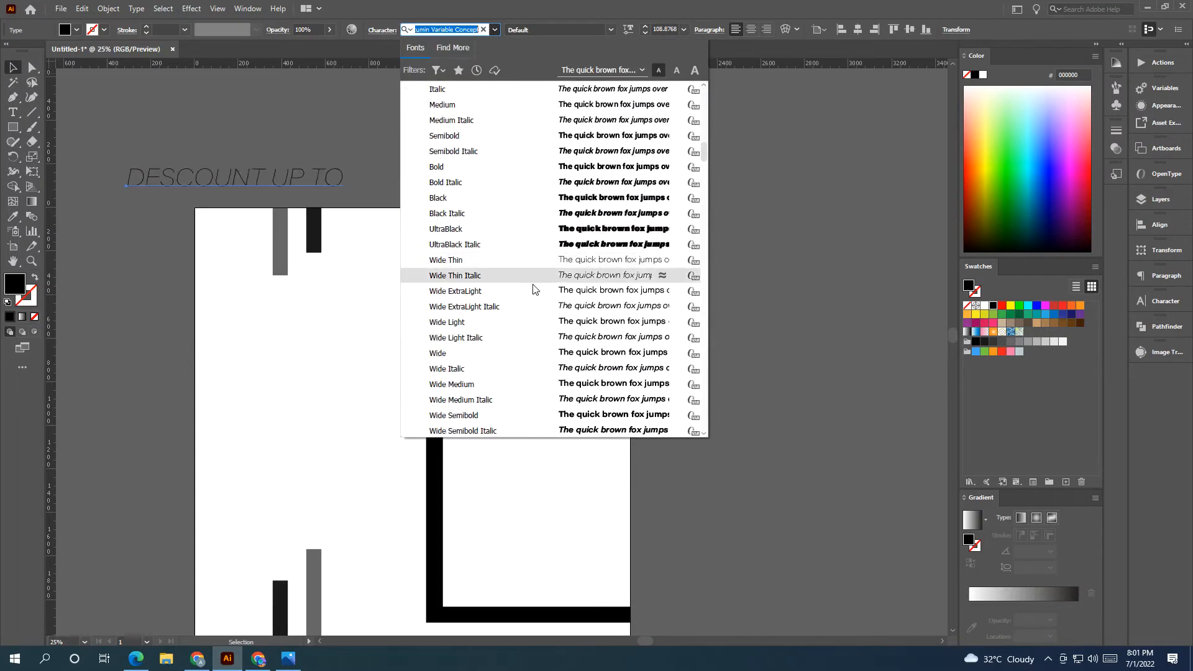
pyautogui.scroll(-7, 532, 275)
pyautogui.scroll(5, 538, 224)
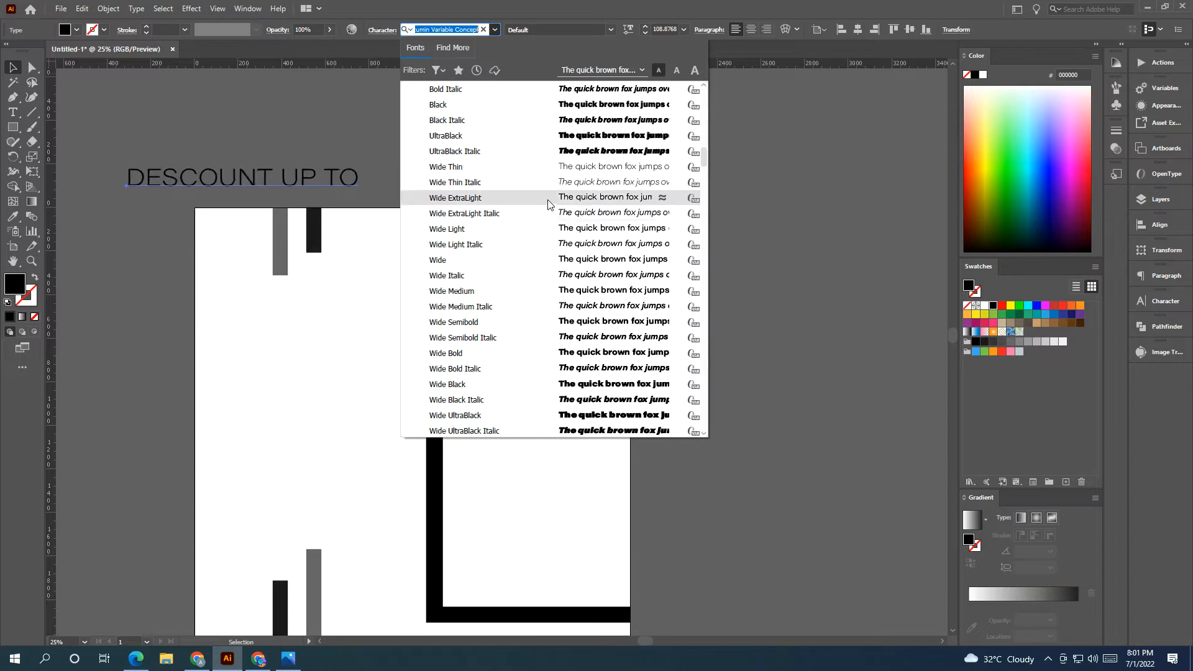
pyautogui.click(548, 204)
# Step: Place the heading below the top bars at about 65 pt and fine-tune its variable font settings into a custom style
pyautogui.moveTo(345, 181); pyautogui.dragTo(318, 322)
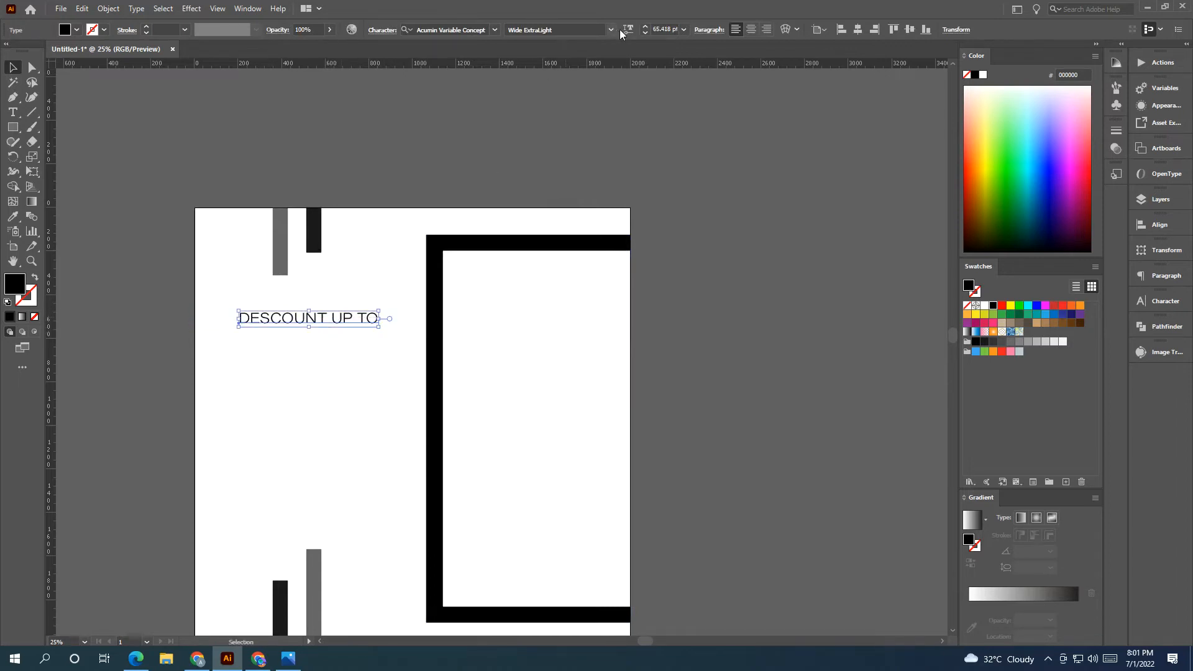
pyautogui.moveTo(588, 98); pyautogui.dragTo(617, 99)
pyautogui.moveTo(516, 66); pyautogui.dragTo(511, 65)
pyautogui.click(389, 141)
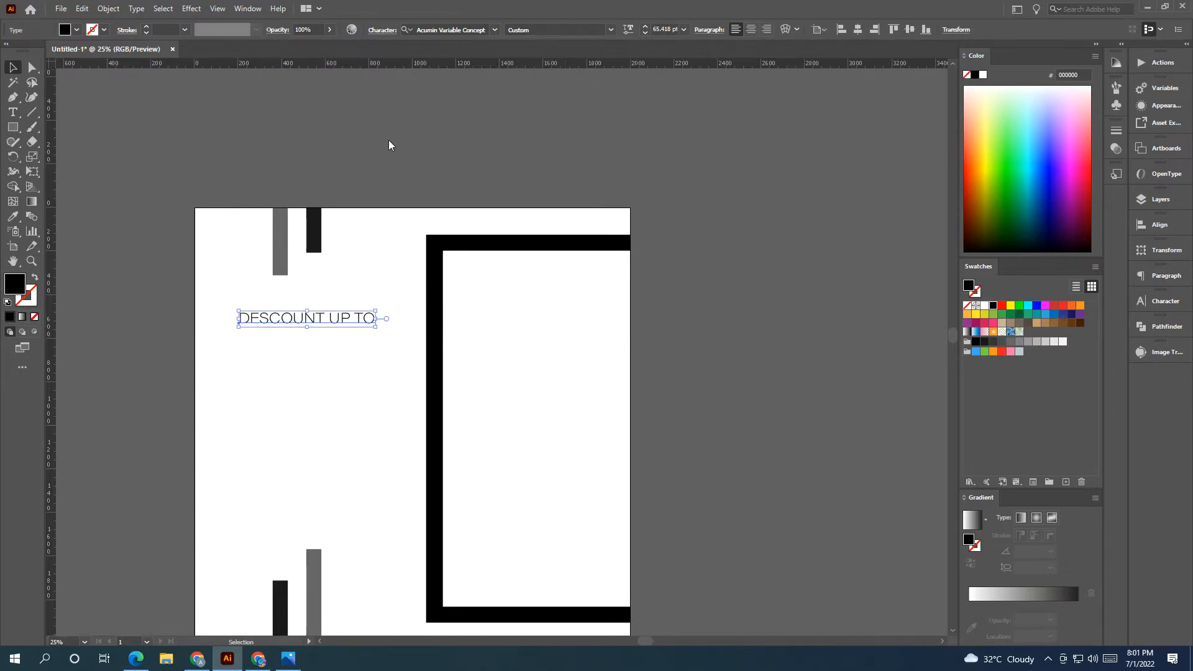
pyautogui.press('space')
pyautogui.moveTo(312, 229); pyautogui.dragTo(398, 196)
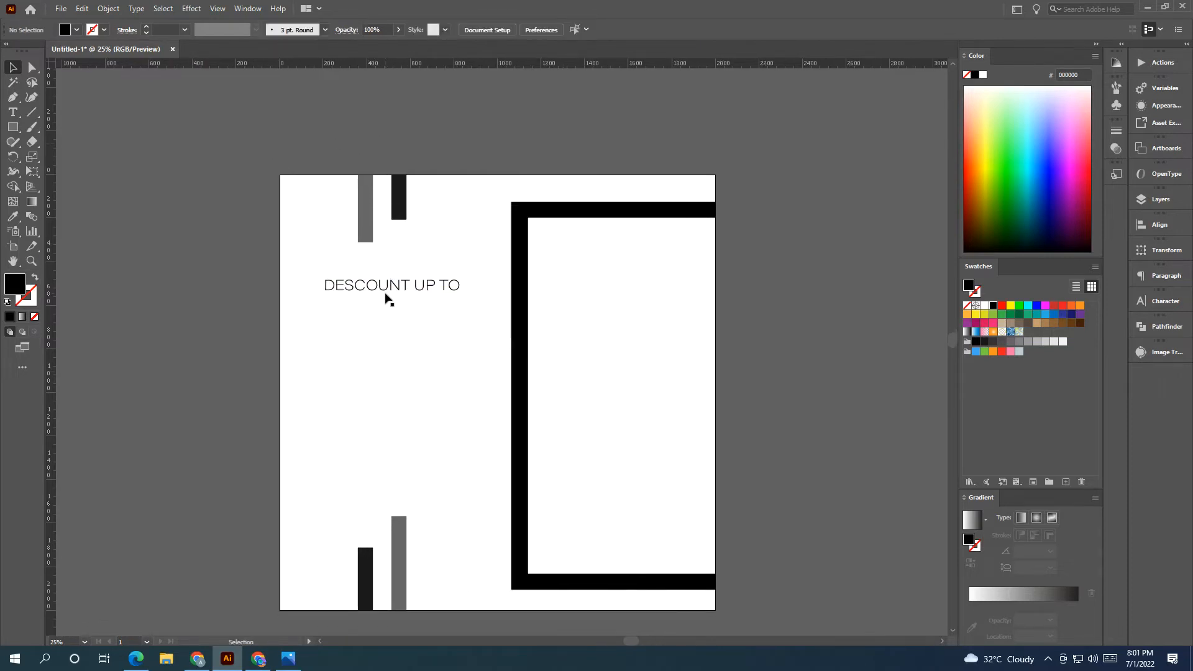
# Step: Set the heading's tracking to 221 and shift the text slightly left beneath the top bars
pyautogui.click(1160, 301)
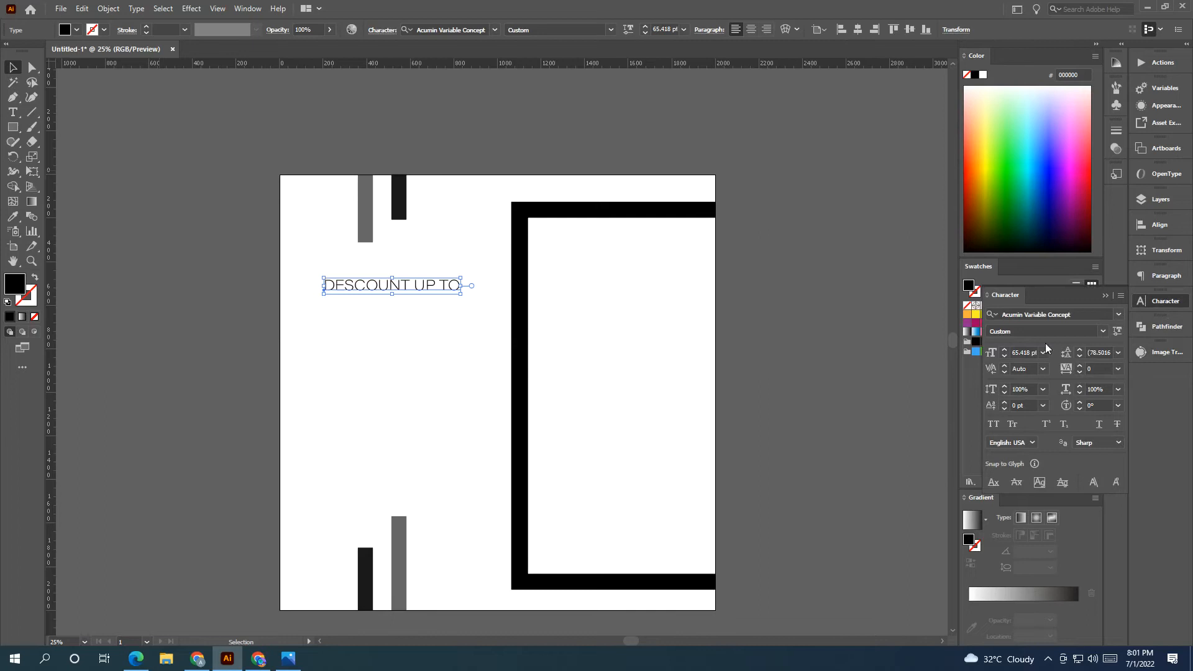
pyautogui.click(1100, 369)
pyautogui.scroll(9, 1100, 369)
pyautogui.scroll(18, 1100, 369)
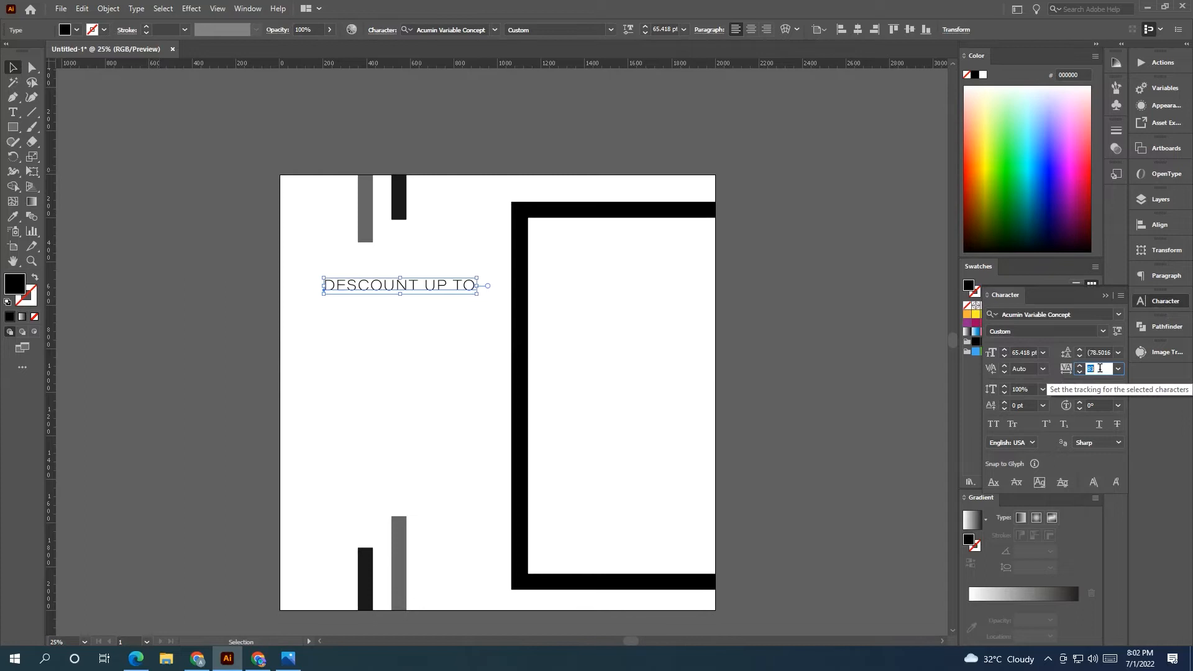
pyautogui.scroll(18, 1100, 368)
pyautogui.scroll(20, 1101, 368)
pyautogui.scroll(7, 1101, 369)
pyautogui.click(493, 186)
pyautogui.moveTo(468, 289); pyautogui.dragTo(452, 292)
pyautogui.click(761, 443)
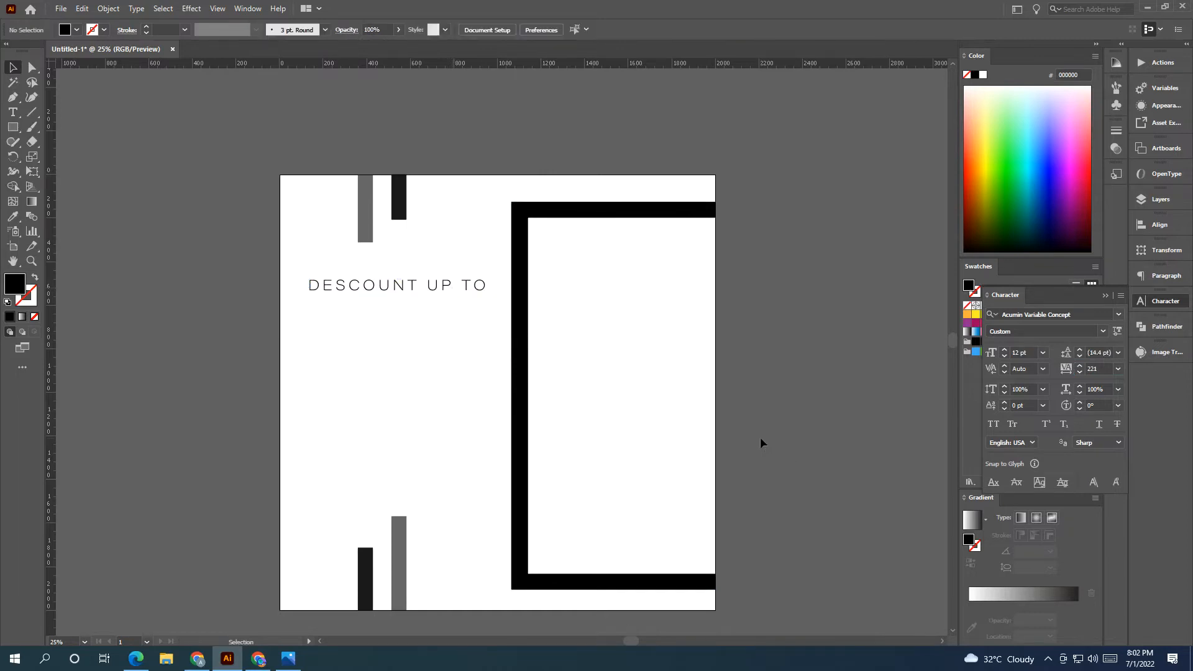
# Step: Add the text "50%" beside the artboard at about 98 pt and tighten its letter spacing
pyautogui.click(14, 113)
pyautogui.click(172, 323)
pyautogui.write('5')
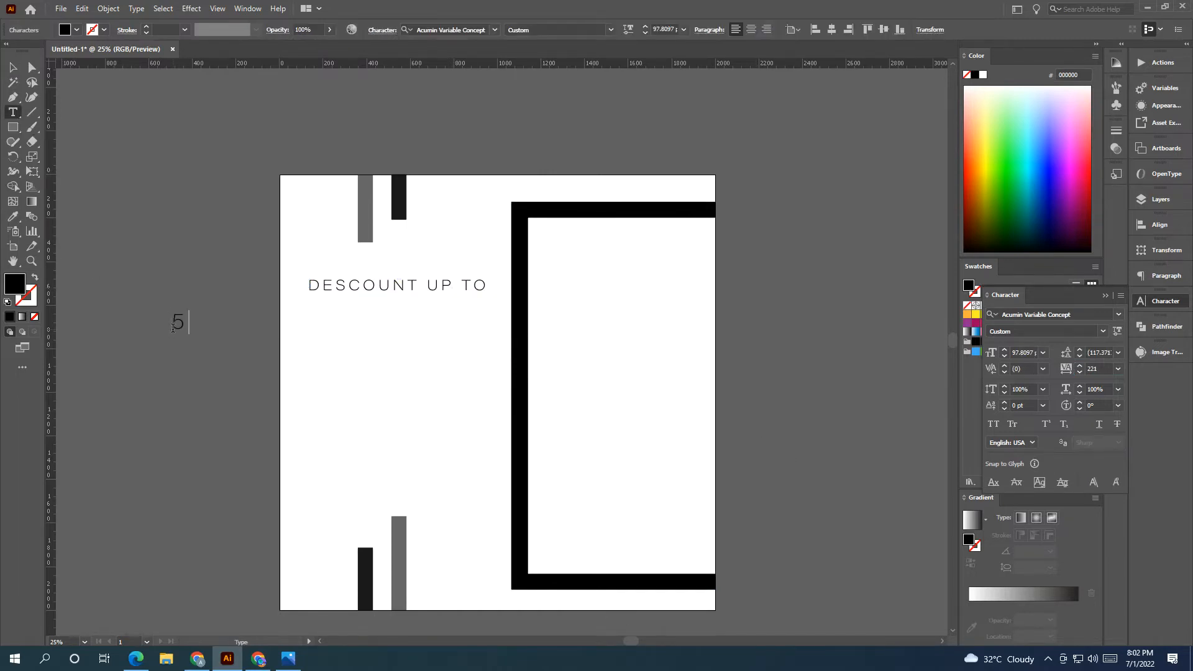
pyautogui.write('0%')
pyautogui.hotkey('ctrl', 'a')
pyautogui.click(1121, 367)
pyautogui.click(1124, 460)
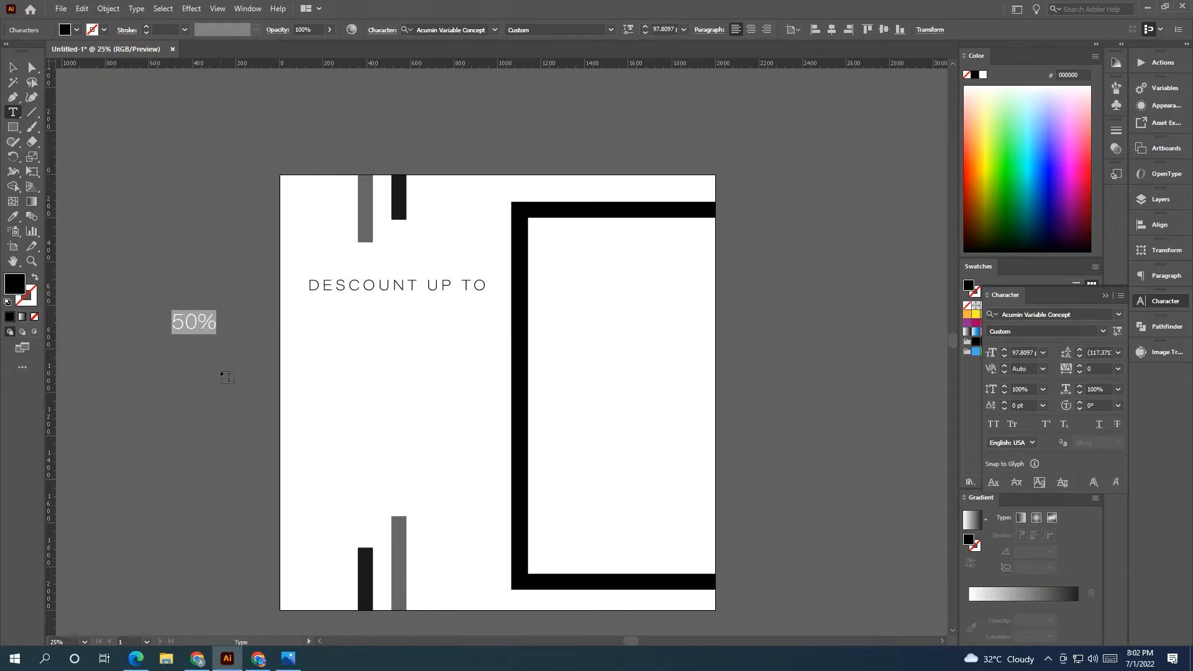
pyautogui.keyDown('ctrl'); pyautogui.click(183, 359); pyautogui.keyUp('ctrl')
# Step: Add the text "OFF" beside the artboard below the "50%" text and enlarge it
pyautogui.click(178, 354)
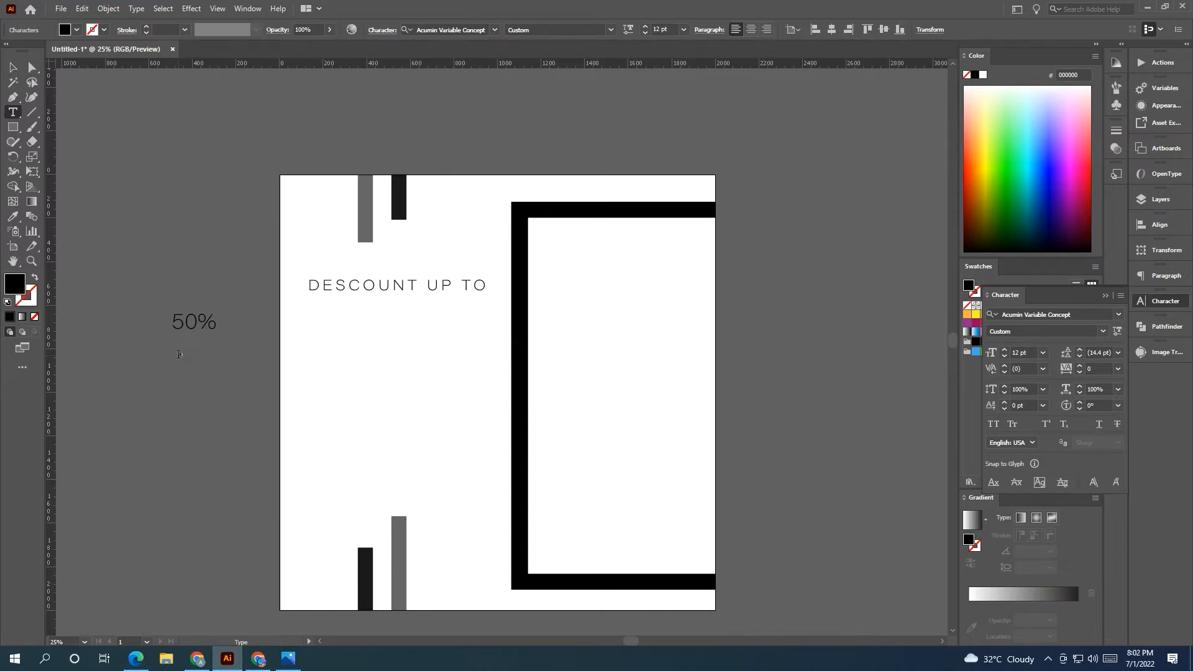
pyautogui.click(11, 68)
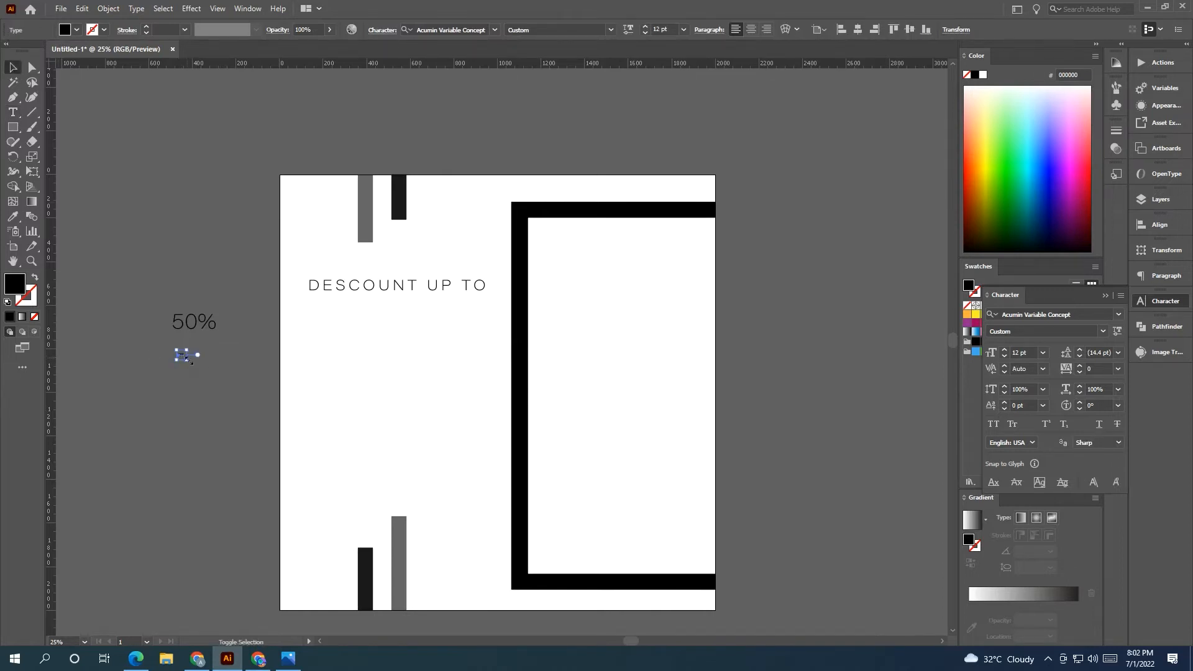
pyautogui.moveTo(187, 360); pyautogui.dragTo(615, 484)
# Step: Place "50%" under the heading at about 397 pt, with "OFF" aligned beneath its percent sign
pyautogui.click(235, 398)
pyautogui.click(242, 349)
pyautogui.moveTo(498, 386); pyautogui.dragTo(470, 375)
pyautogui.click(226, 354)
pyautogui.moveTo(227, 354); pyautogui.dragTo(166, 342)
pyautogui.moveTo(398, 373); pyautogui.dragTo(309, 407)
pyautogui.click(110, 390)
pyautogui.moveTo(190, 317); pyautogui.dragTo(160, 341)
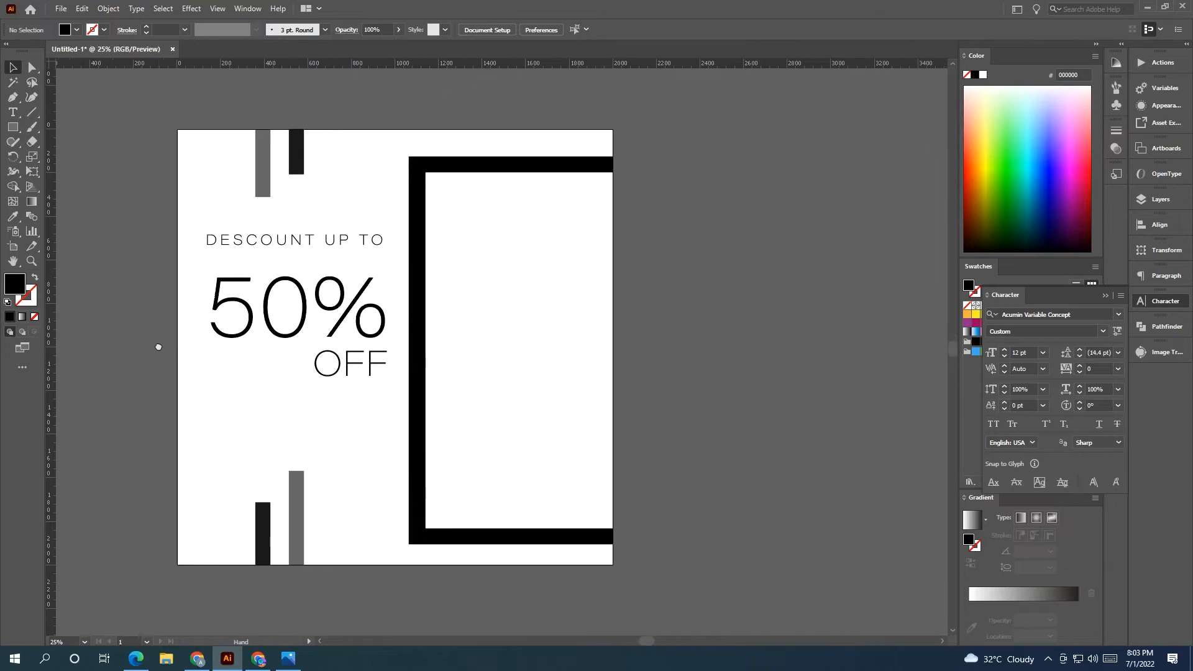
# Step: Set the font weight of the large "50%" text to 660
pyautogui.click(322, 355)
pyautogui.click(631, 30)
pyautogui.moveTo(513, 67); pyautogui.dragTo(568, 70)
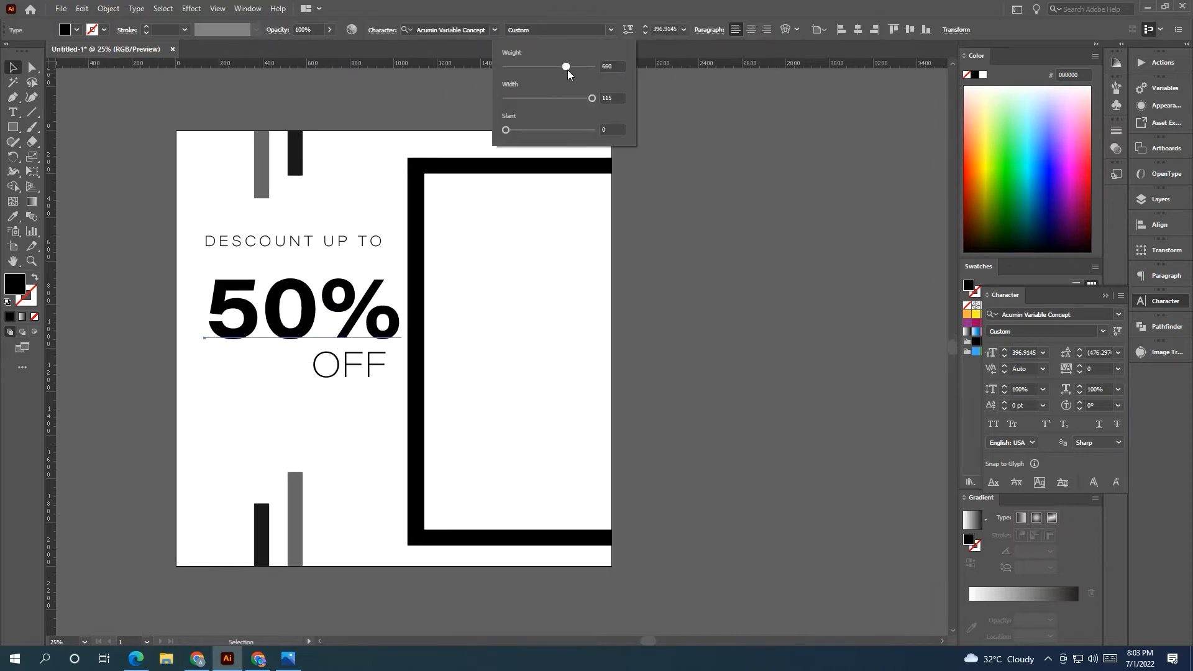
# Step: Shift the "OFF" text closer beneath the percent sign of "50%"
pyautogui.click(267, 374)
pyautogui.click(314, 378)
pyautogui.moveTo(315, 379); pyautogui.dragTo(353, 367)
pyautogui.click(724, 403)
pyautogui.moveTo(725, 404); pyautogui.dragTo(790, 401)
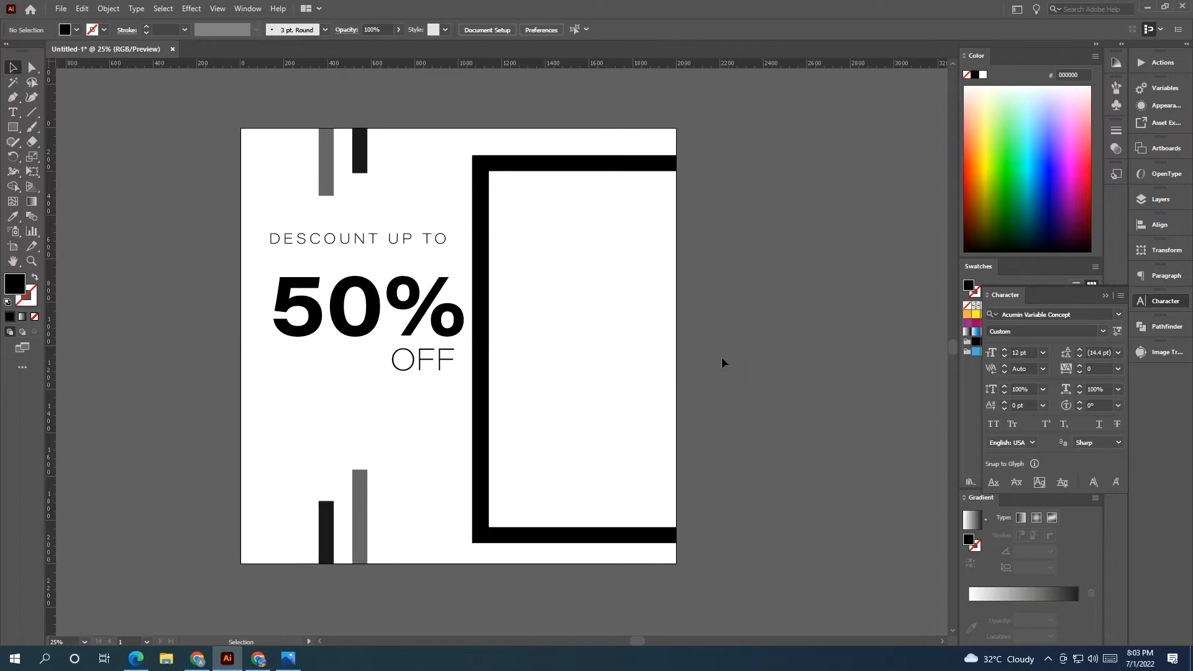
# Step: Add the text "SALE" beside the artboard and enlarge it to about 152 pt
pyautogui.click(14, 114)
pyautogui.moveTo(125, 259); pyautogui.dragTo(171, 260)
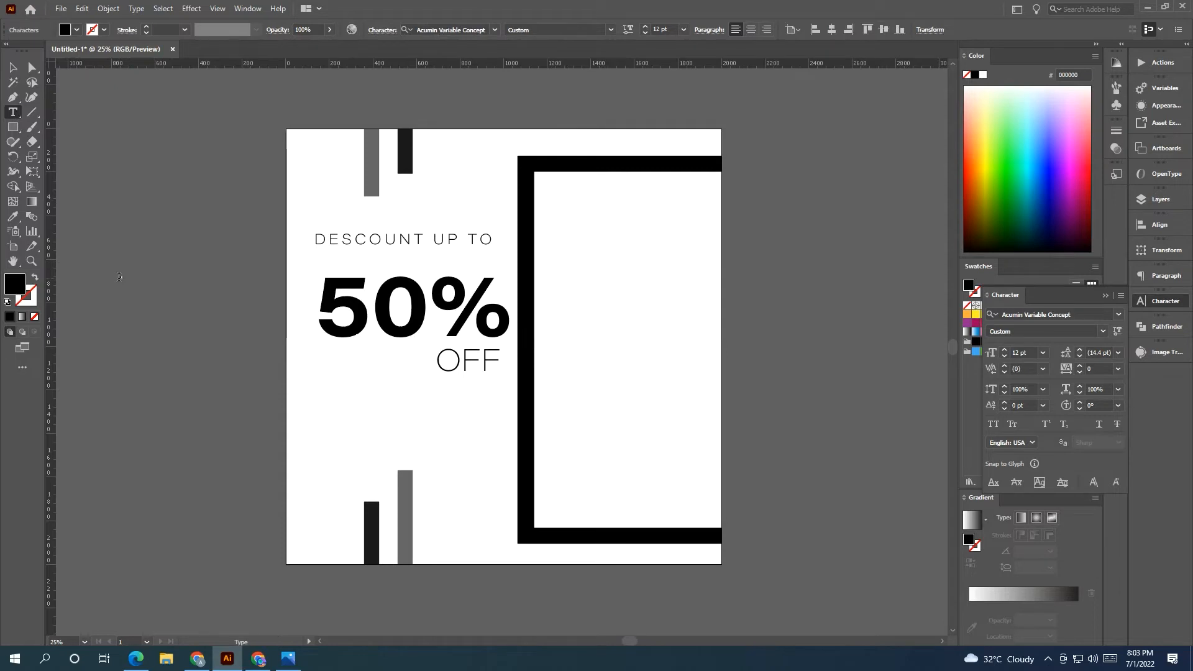
pyautogui.click(120, 277)
pyautogui.write('SALE')
pyautogui.press('Escape')
pyautogui.moveTo(168, 323); pyautogui.dragTo(256, 405)
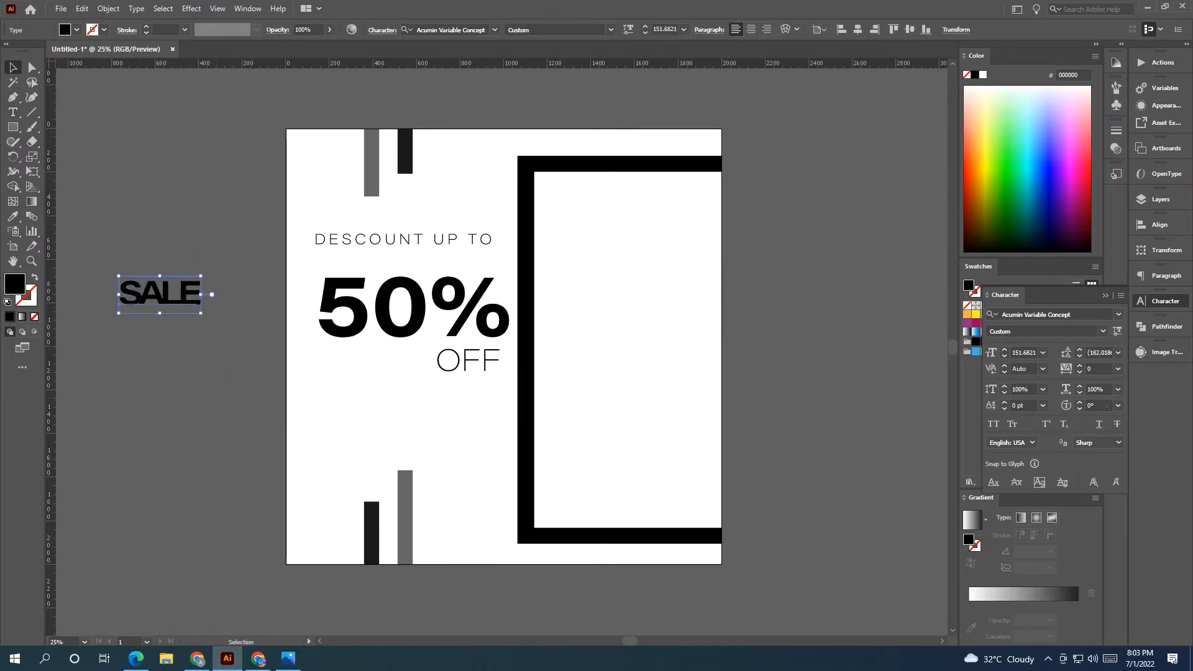
# Step: Place "SALE" beneath "50%" next to "OFF" with its font weight at 284, and enlarge it
pyautogui.click(611, 29)
pyautogui.moveTo(184, 302); pyautogui.dragTo(386, 367)
pyautogui.click(629, 30)
pyautogui.moveTo(537, 66)
pyautogui.mouseDown()
pyautogui.moveTo(516, 69)
pyautogui.moveTo(526, 69)
pyautogui.mouseUp()
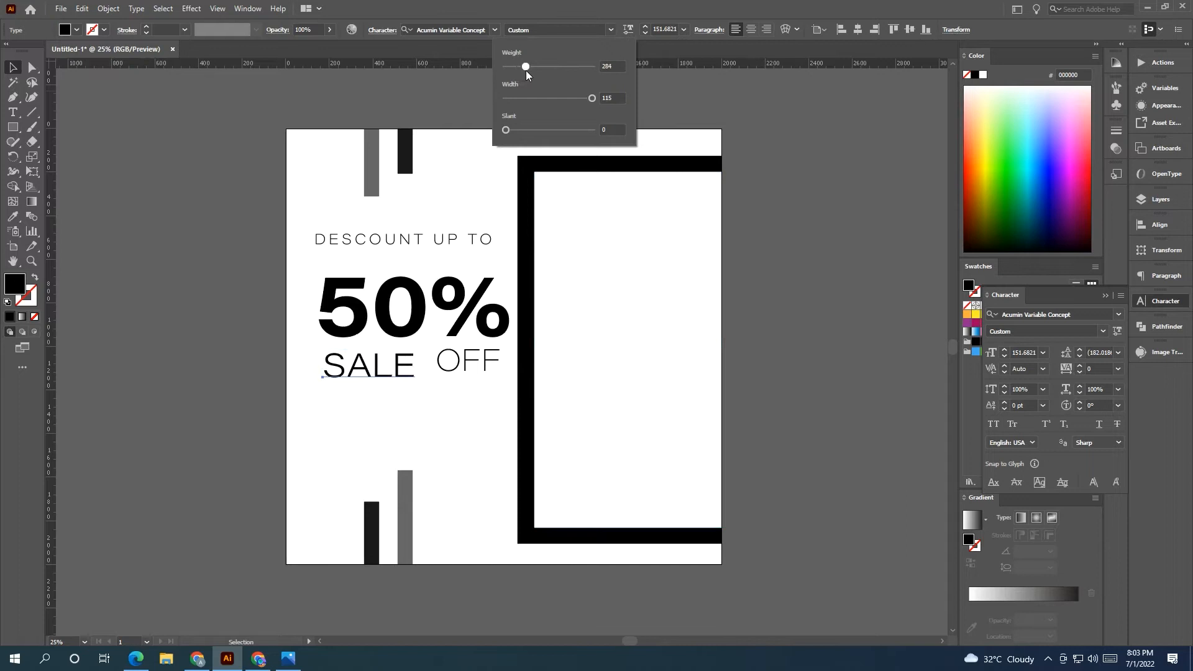
pyautogui.click(144, 181)
pyautogui.click(249, 335)
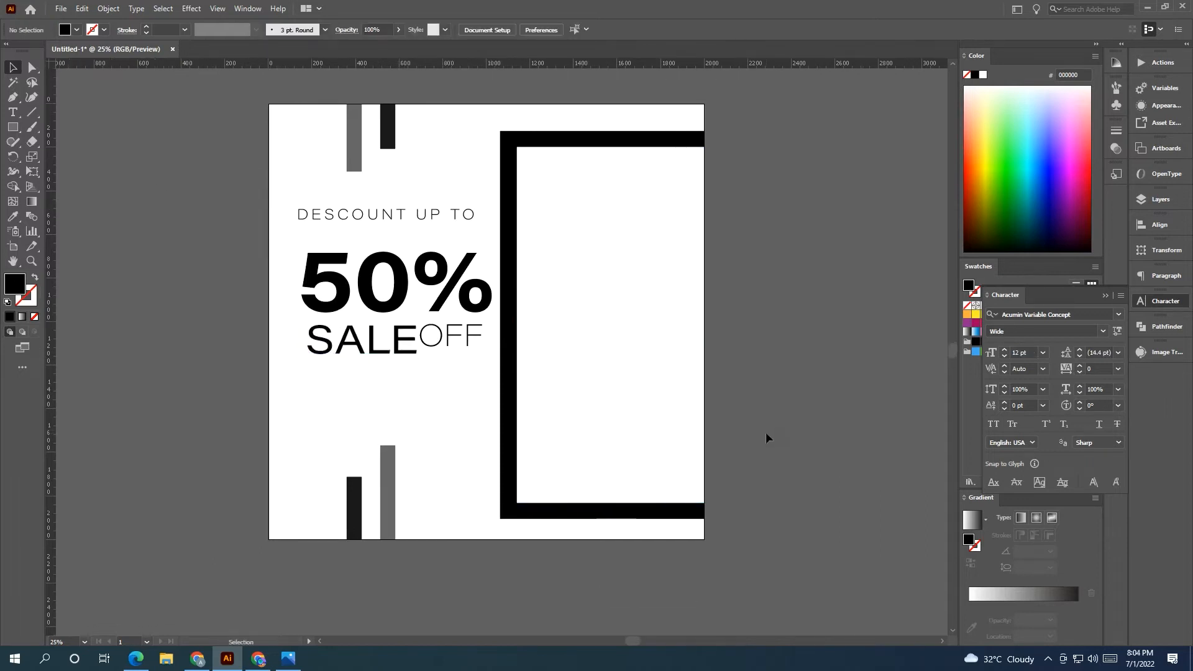
pyautogui.moveTo(766, 431); pyautogui.dragTo(766, 394)
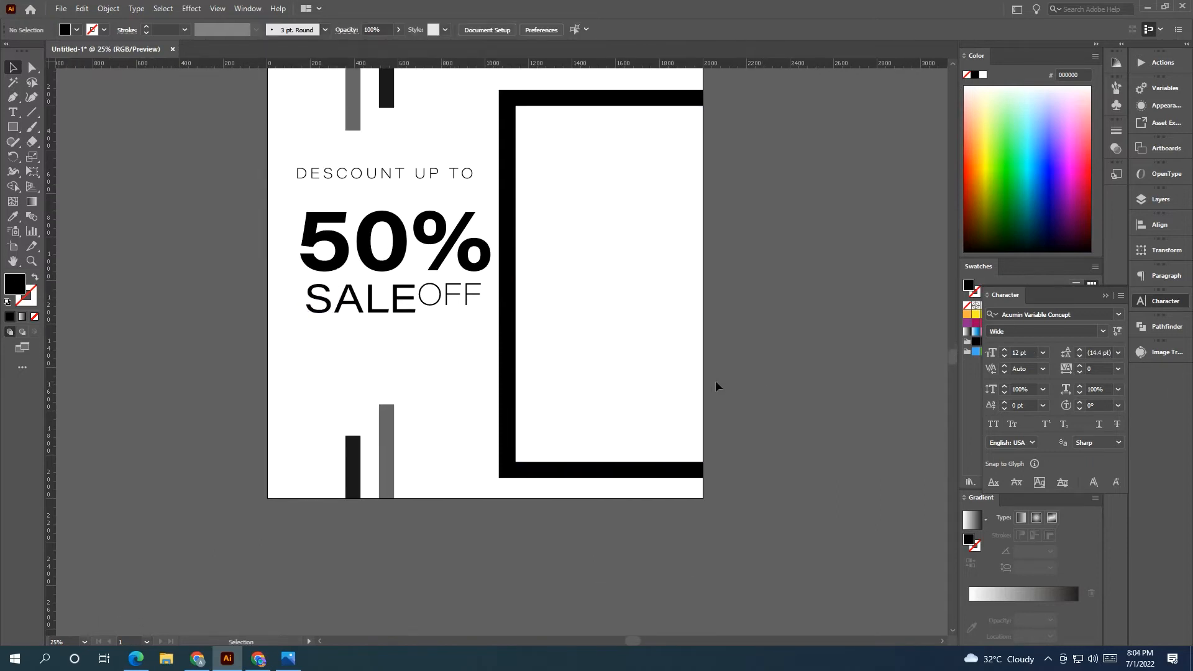
# Step: Increase the font weight of the "OFF" text slightly
pyautogui.click(463, 299)
pyautogui.click(628, 30)
pyautogui.moveTo(513, 69); pyautogui.dragTo(516, 69)
pyautogui.click(749, 333)
pyautogui.moveTo(748, 333); pyautogui.dragTo(674, 330)
# Step: Recolour the "SALE" text with the grey sampled from the lower decorative bar
pyautogui.click(305, 324)
pyautogui.click(14, 217)
pyautogui.click(315, 438)
pyautogui.click(13, 68)
pyautogui.click(113, 290)
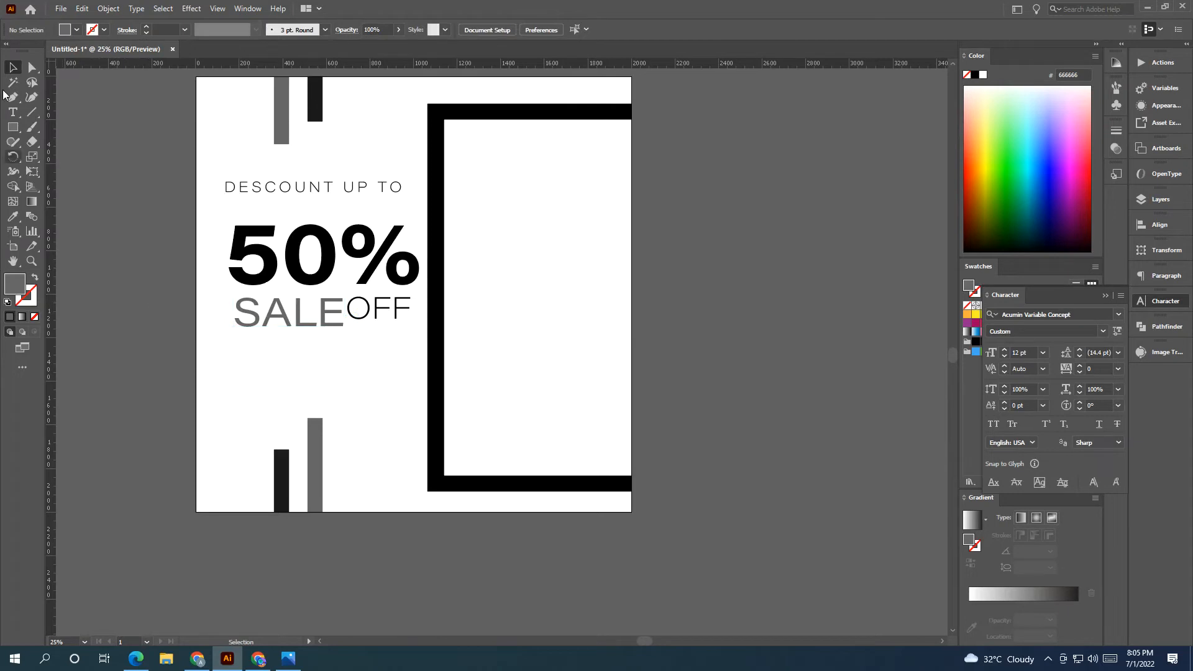
# Step: Add the text "YOUR BRAND" beside the artboard at about 78 pt
pyautogui.press('t')
pyautogui.moveTo(269, 266); pyautogui.dragTo(401, 274)
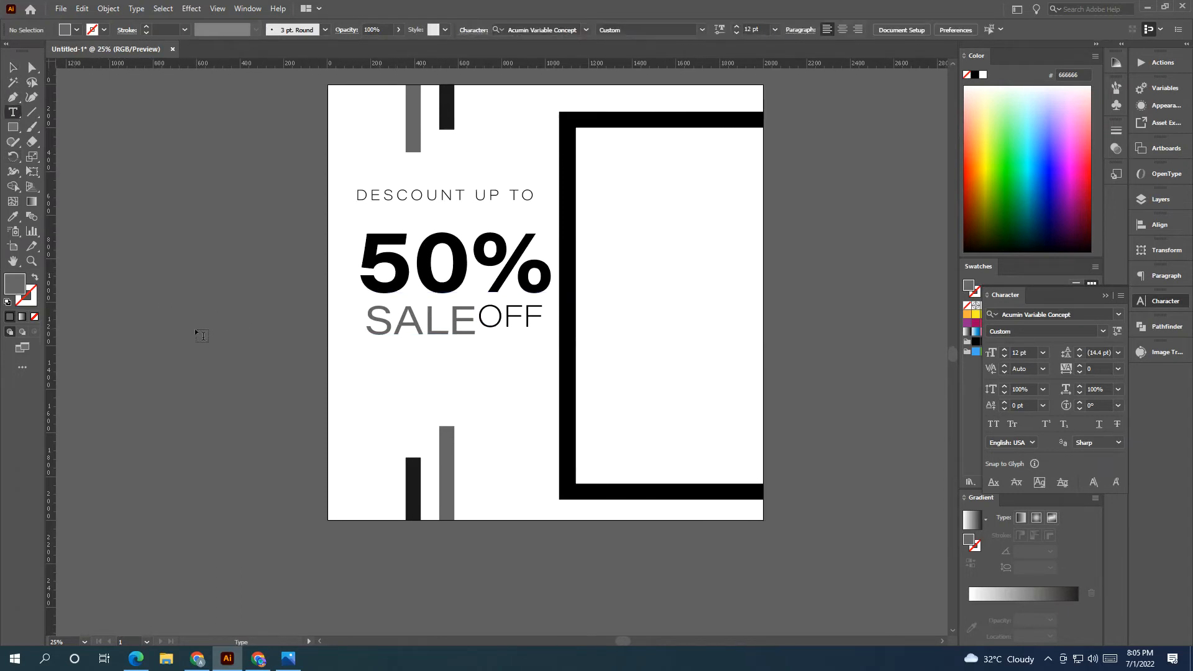
pyautogui.click(196, 328)
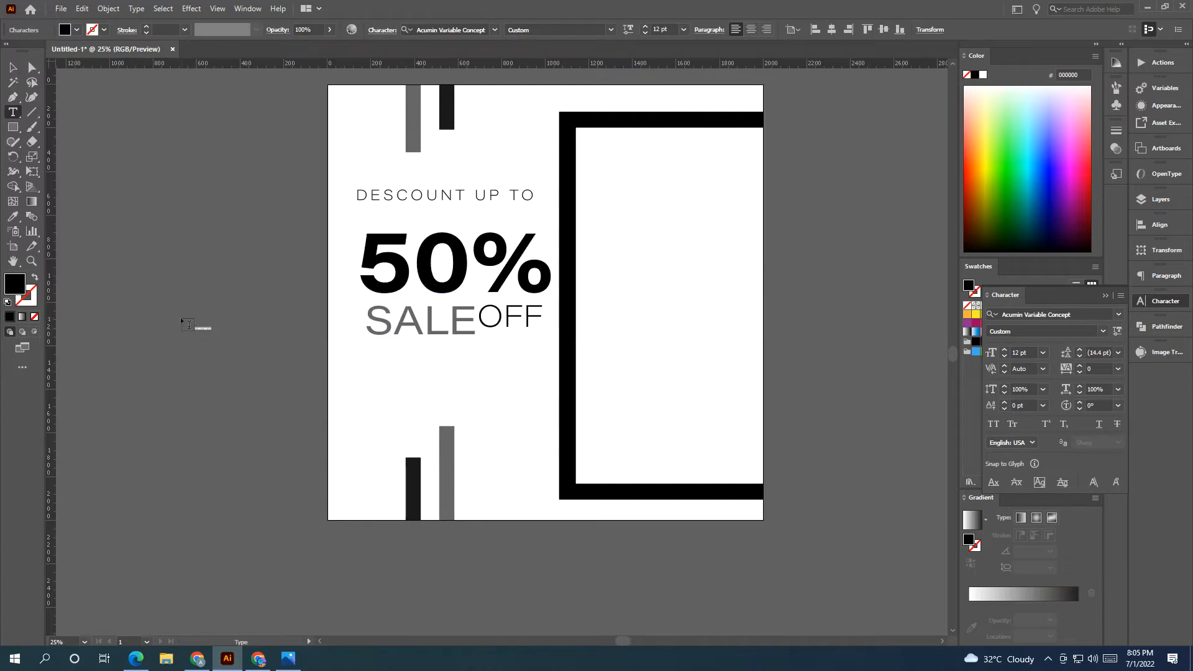
pyautogui.click(16, 67)
pyautogui.moveTo(211, 331); pyautogui.dragTo(302, 411)
pyautogui.click(12, 111)
pyautogui.moveTo(302, 337); pyautogui.dragTo(138, 338)
pyautogui.press('BackSpace')
pyautogui.write('YOUR B')
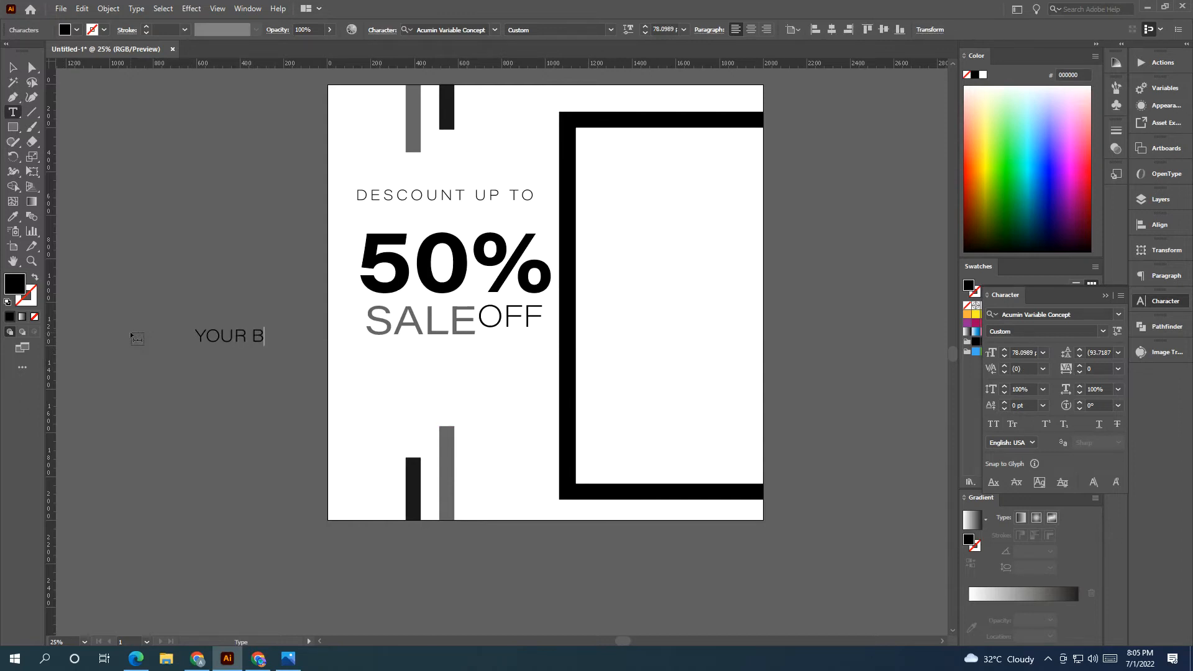
pyautogui.write('RAND')
pyautogui.click(8, 67)
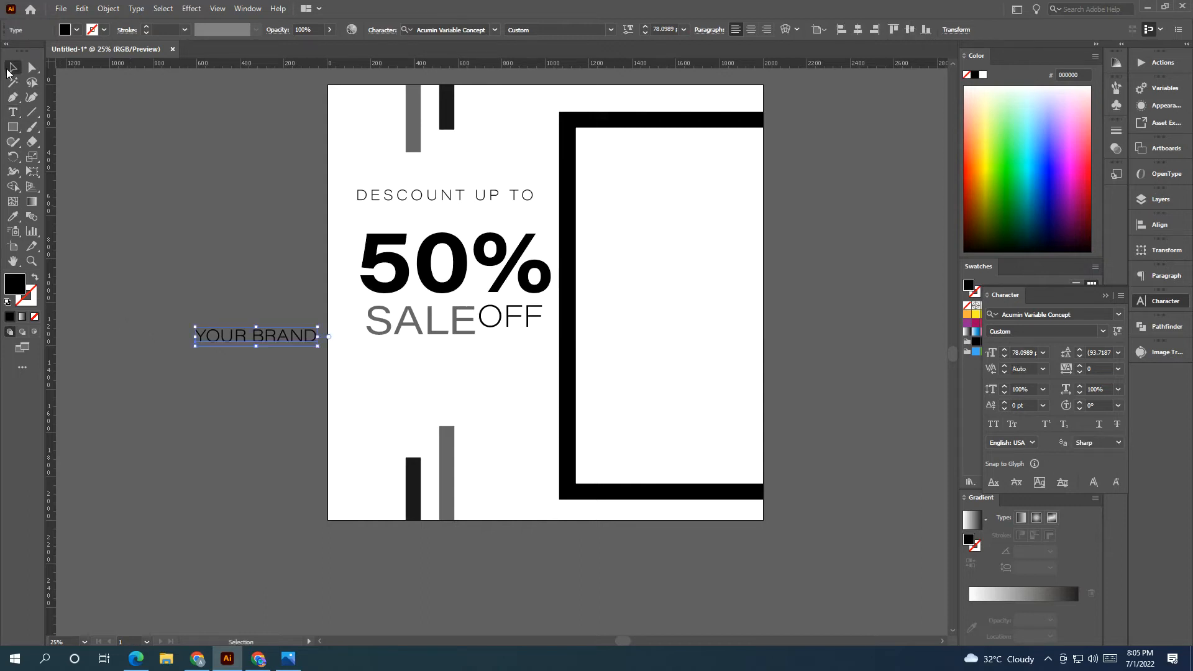
# Step: Copy the text style of the "DESCOUNT UP TO" heading onto "YOUR BRAND"
pyautogui.click(13, 216)
pyautogui.click(405, 194)
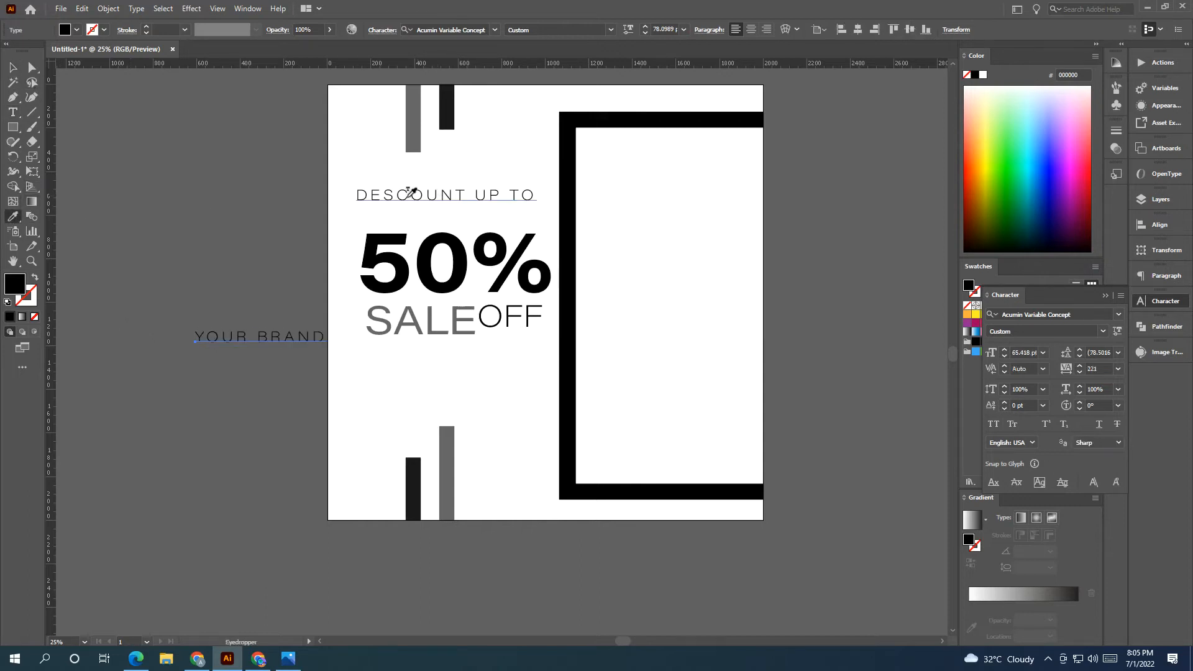
pyautogui.click(12, 67)
pyautogui.click(222, 244)
# Step: Place "YOUR BRAND" beneath the "SALE OFF" line and enlarge it to about 92 pt
pyautogui.moveTo(283, 339); pyautogui.dragTo(440, 366)
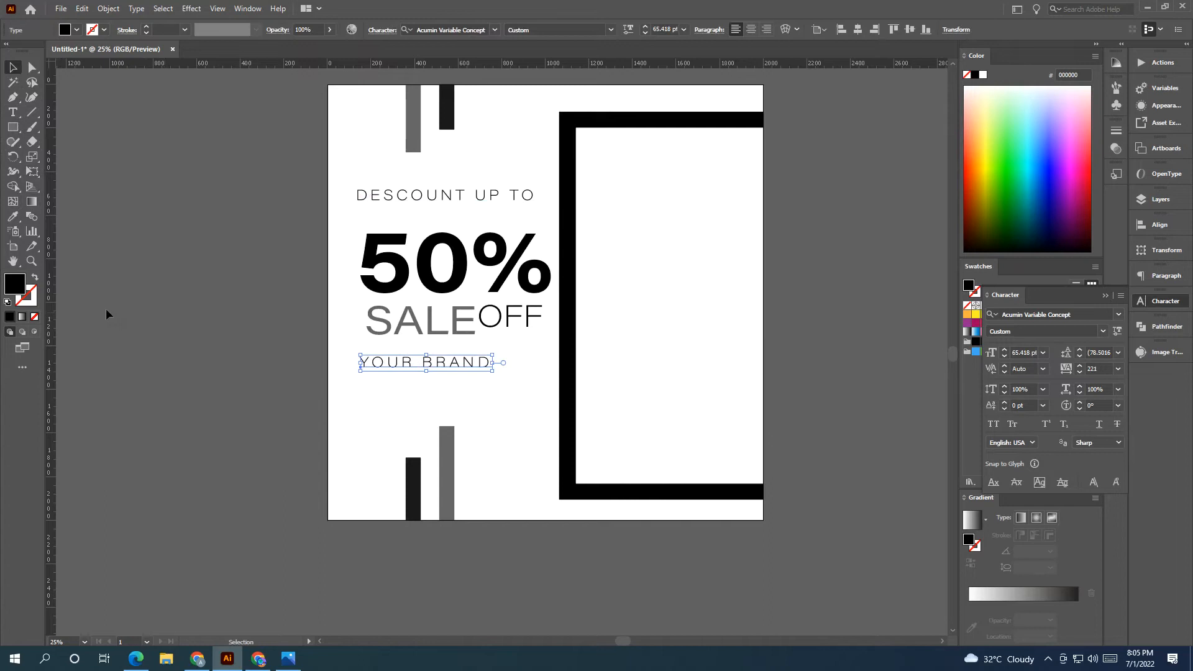
pyautogui.click(309, 413)
pyautogui.click(426, 371)
pyautogui.moveTo(491, 367); pyautogui.dragTo(529, 380)
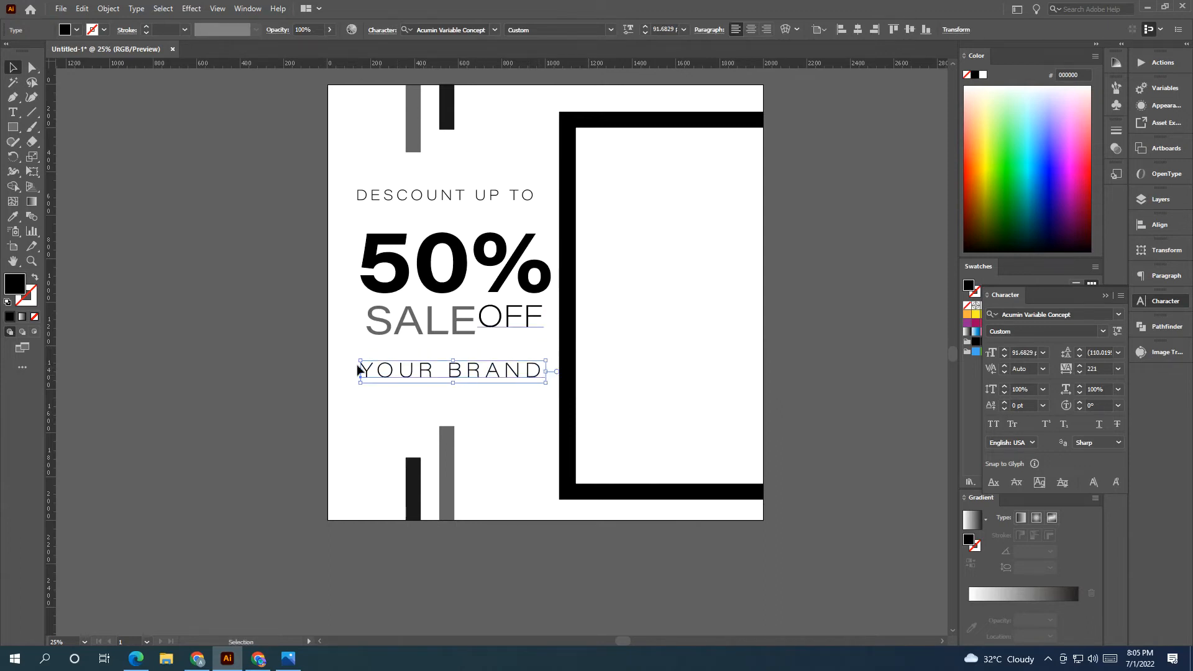
pyautogui.click(203, 388)
pyautogui.click(12, 112)
pyautogui.click(158, 374)
pyautogui.press('BackSpace')
pyautogui.write('www')
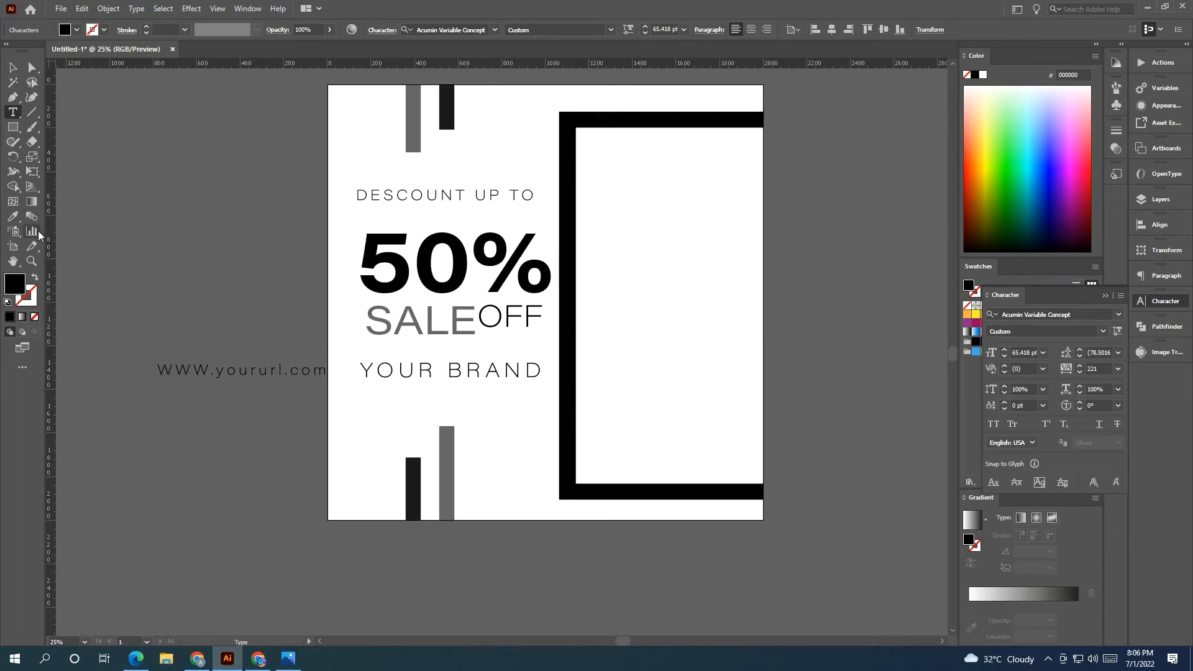
pyautogui.doubleClick(204, 370)
pyautogui.write('www')
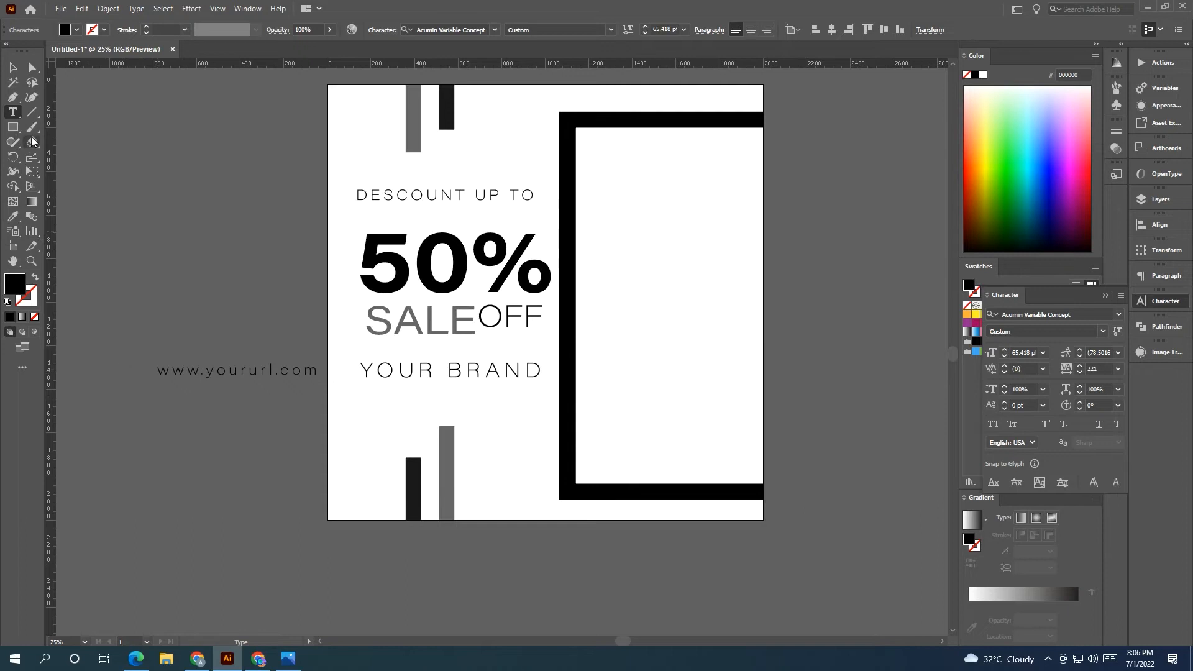
# Step: Place the web address beneath "YOUR BRAND" and widen it to nearly the same width
pyautogui.click(13, 67)
pyautogui.moveTo(247, 375); pyautogui.dragTo(461, 408)
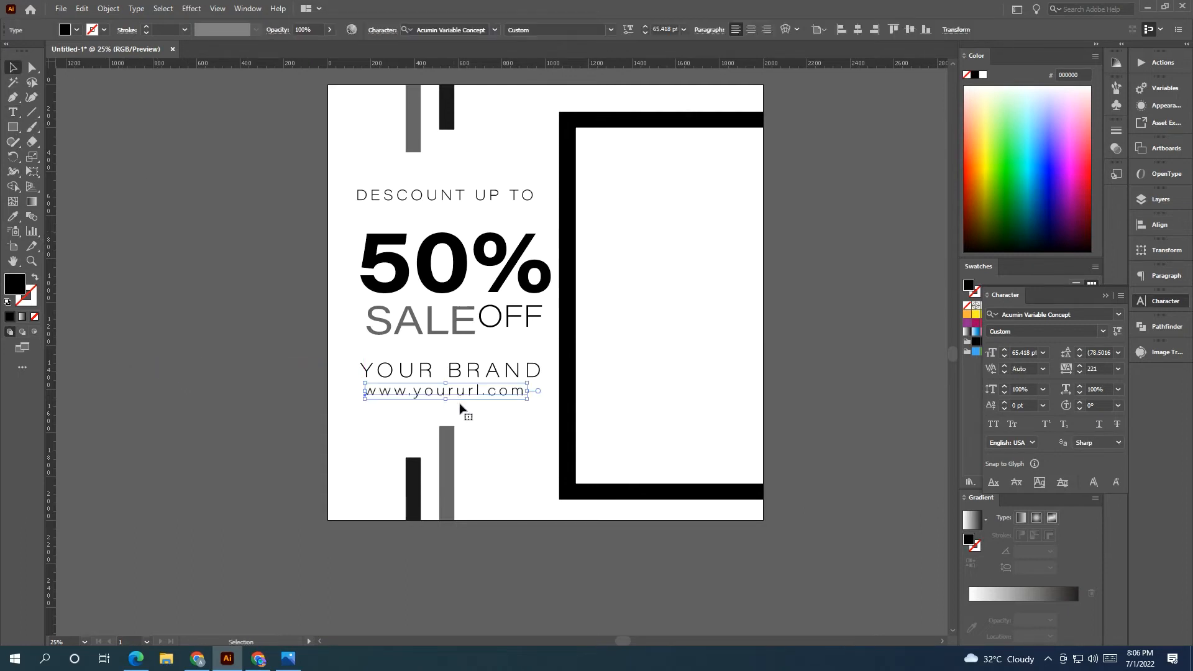
pyautogui.moveTo(527, 390)
pyautogui.mouseDown()
pyautogui.moveTo(550, 394)
pyautogui.moveTo(540, 392)
pyautogui.mouseUp()
# Step: Set the font weight of "YOUR BRAND" to 268
pyautogui.click(533, 376)
pyautogui.click(628, 29)
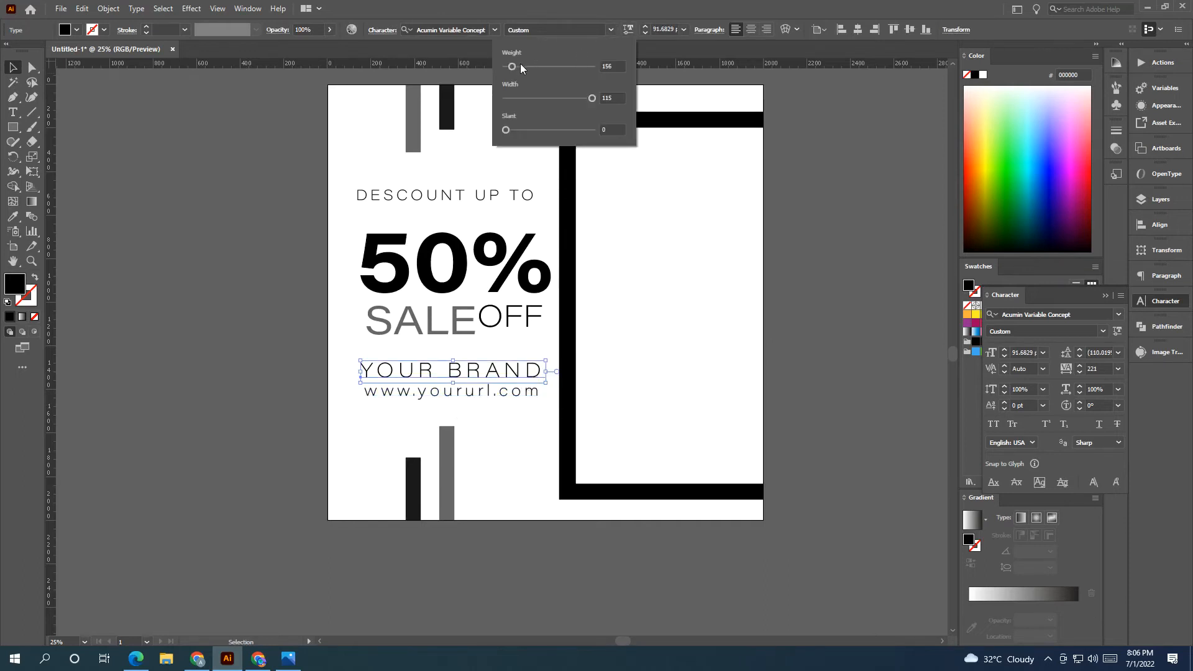
pyautogui.moveTo(516, 66); pyautogui.dragTo(529, 67)
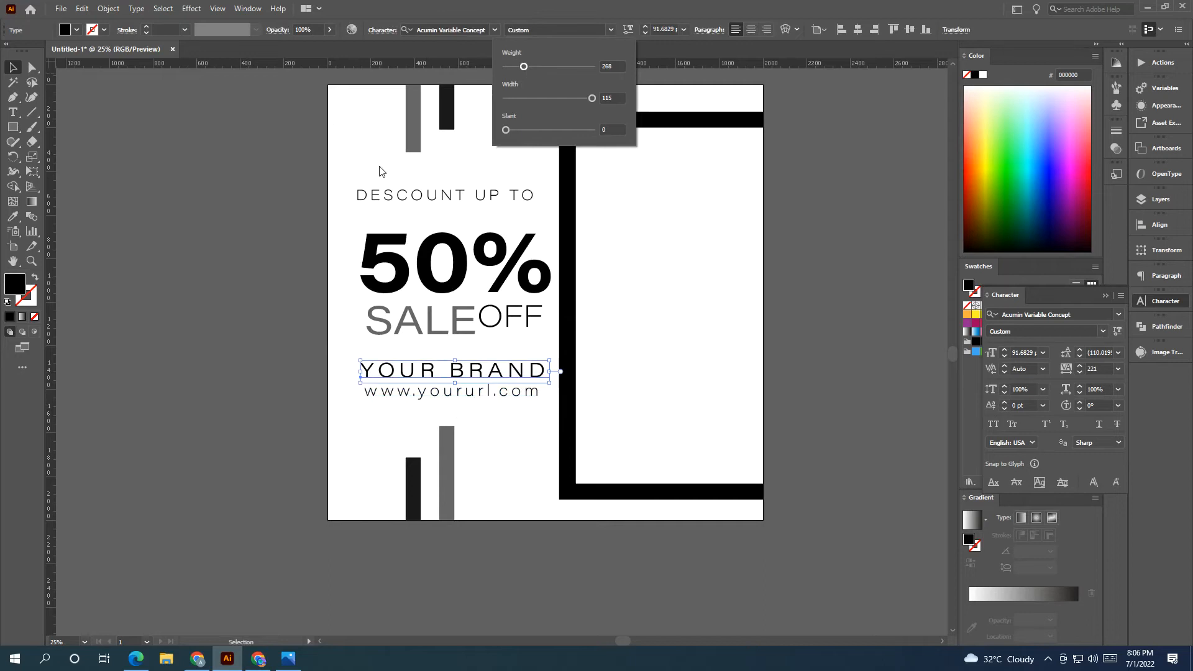
pyautogui.click(271, 277)
# Step: Place the linked fashion photo of the woman beside the artboard
pyautogui.moveTo(350, 278); pyautogui.dragTo(651, 336)
pyautogui.scroll(-1, 290, 303)
pyautogui.moveTo(266, 342); pyautogui.dragTo(545, 358)
pyautogui.moveTo(568, 334); pyautogui.dragTo(181, 303)
pyautogui.moveTo(153, 340); pyautogui.dragTo(781, 340)
pyautogui.click(708, 468)
pyautogui.moveTo(708, 468); pyautogui.dragTo(568, 487)
# Step: Bring the white rectangle inside the black frame in front of the photo
pyautogui.click(407, 346)
pyautogui.keyDown('shift'); pyautogui.click(600, 382); pyautogui.keyUp('shift')
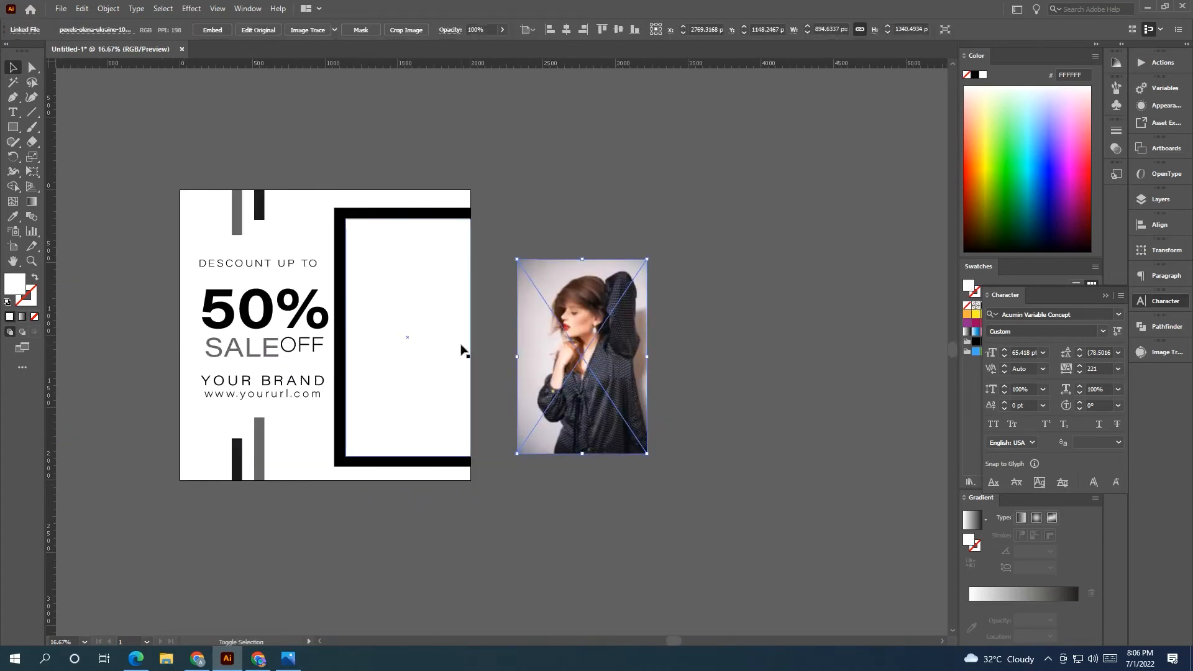
pyautogui.rightClick(462, 347)
pyautogui.moveTo(572, 487)
pyautogui.click(622, 487)
pyautogui.click(621, 492)
# Step: Move the photo over the white rectangle and clip it to that shape with a clipping mask
pyautogui.moveTo(597, 392); pyautogui.dragTo(416, 309)
pyautogui.rightClick(429, 276)
pyautogui.click(479, 386)
pyautogui.click(573, 376)
# Step: Enlarge and reposition the photo inside the clipping mask so that it fills the frame
pyautogui.doubleClick(443, 341)
pyautogui.moveTo(470, 403); pyautogui.dragTo(484, 455)
pyautogui.moveTo(463, 385); pyautogui.dragTo(463, 391)
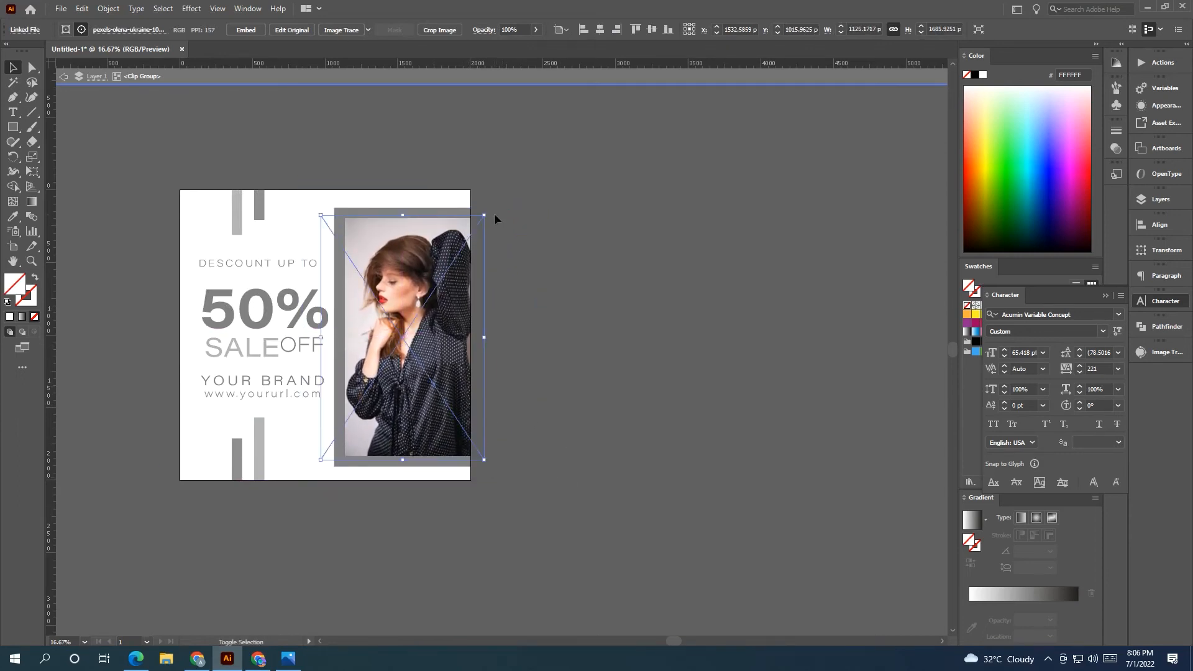
pyautogui.moveTo(486, 214); pyautogui.dragTo(640, 219)
pyautogui.doubleClick(560, 131)
# Step: Recolour the "50%" text with the dark tone #302E38 sampled from the woman's blouse
pyautogui.scroll(1, 609, 298)
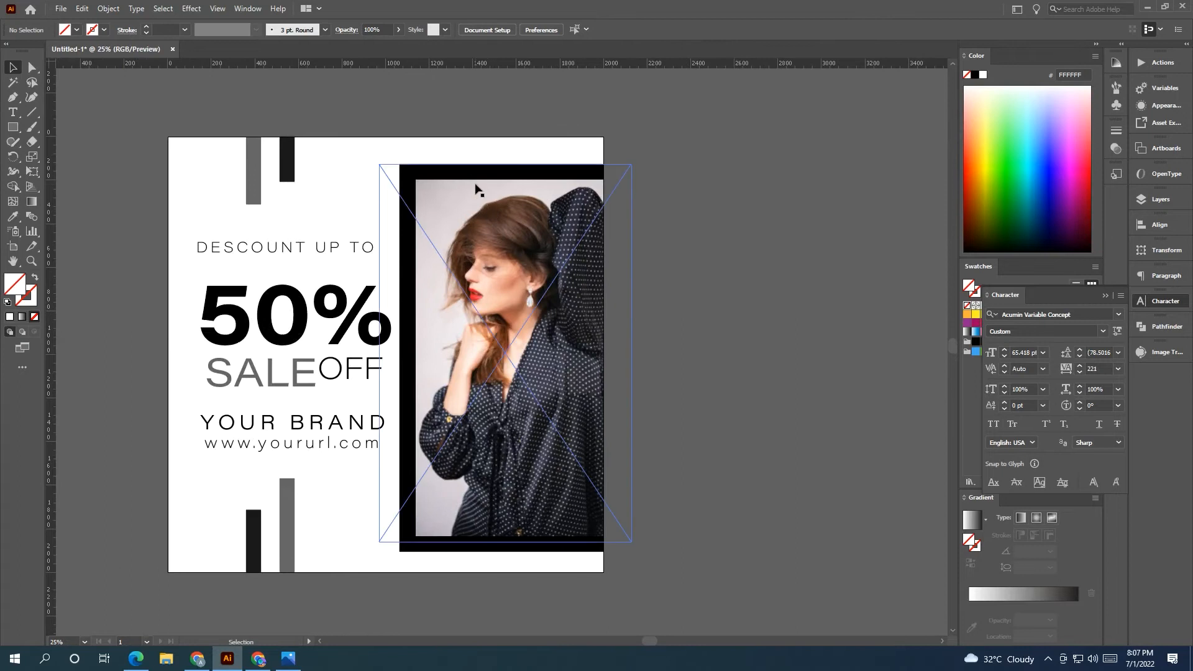
pyautogui.click(254, 198)
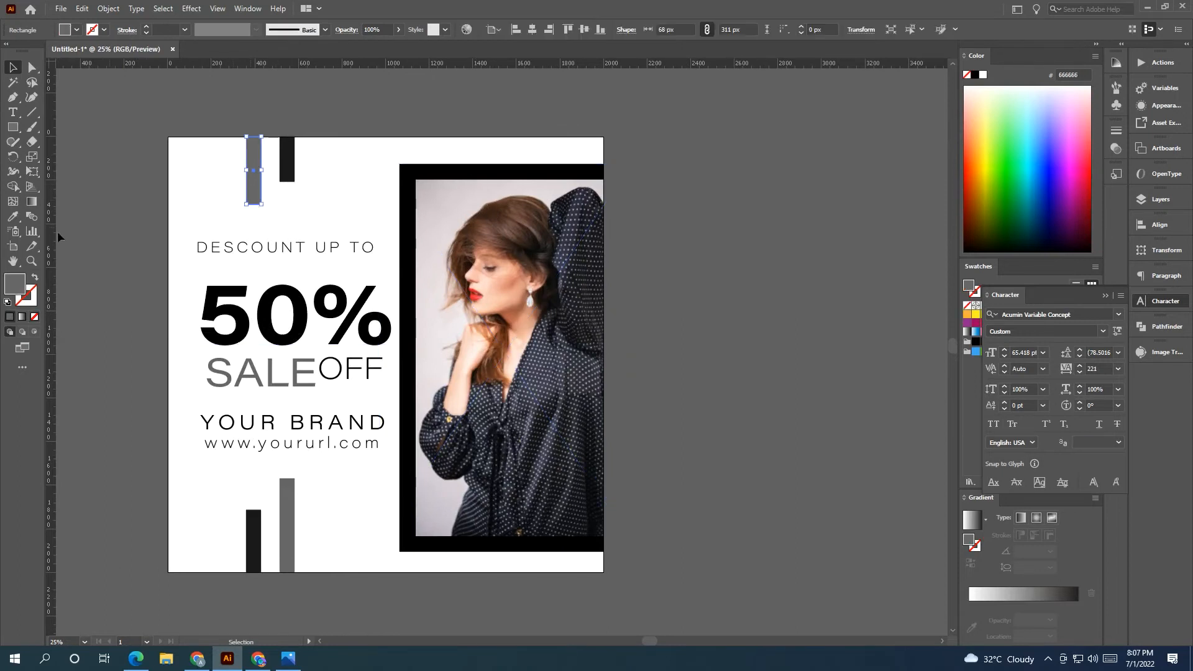
pyautogui.click(229, 324)
pyautogui.press('i')
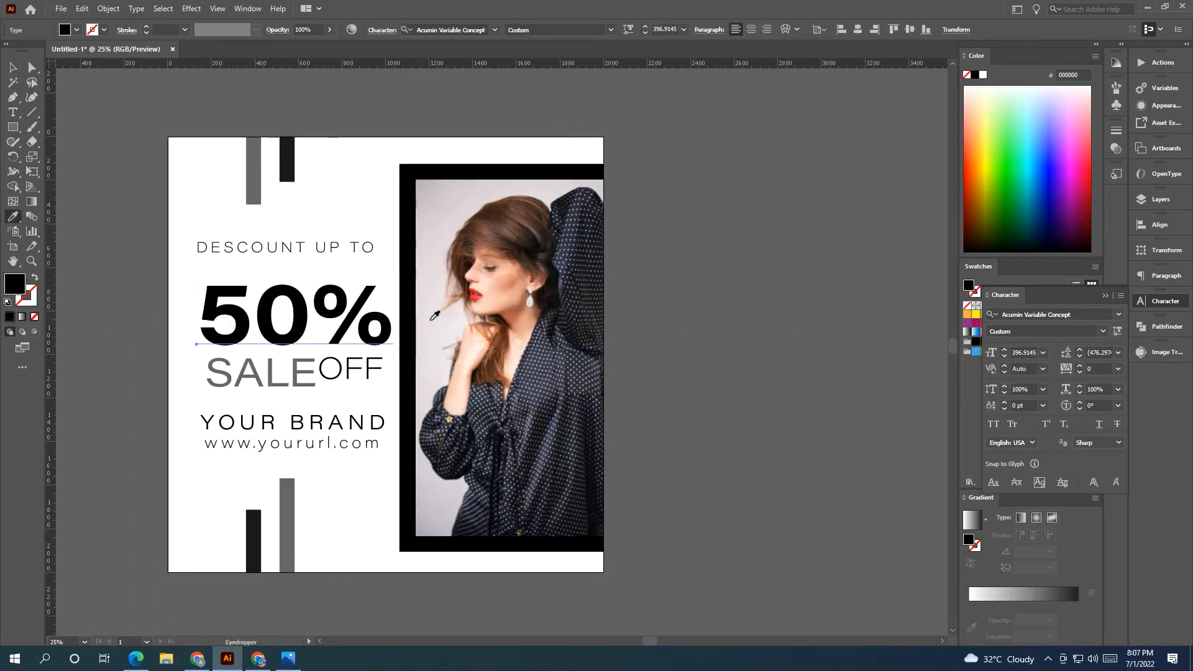
pyautogui.click(580, 373)
pyautogui.press('v')
pyautogui.click(274, 167)
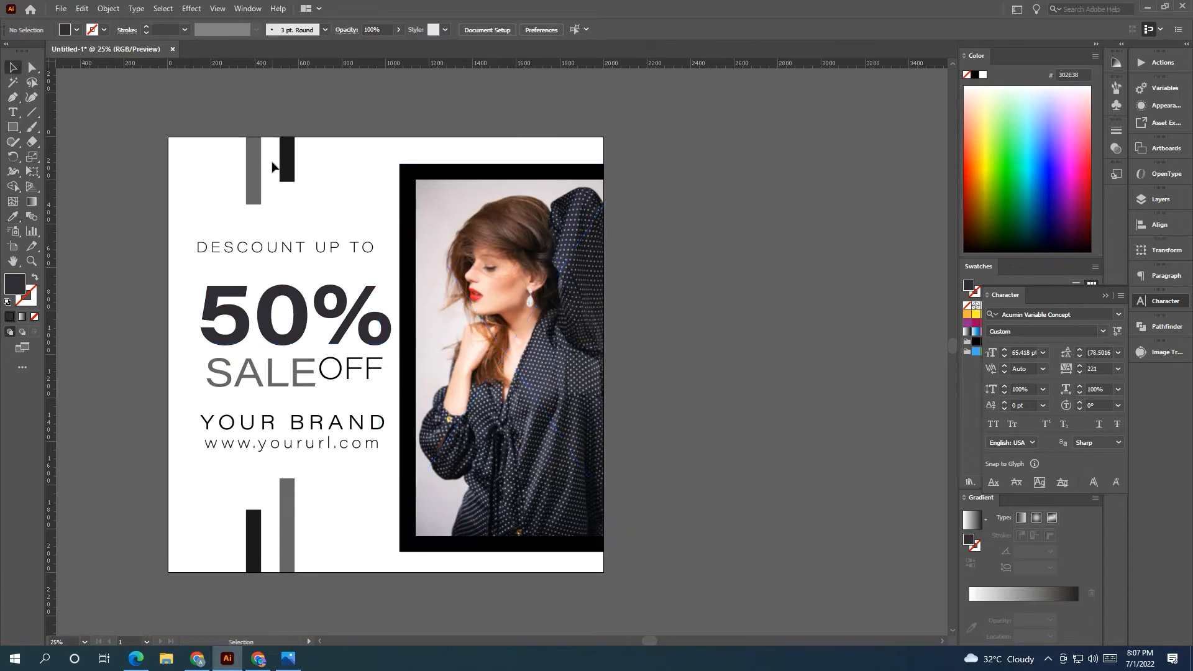
# Step: Set the font weight of the "OFF" text to 564
pyautogui.click(350, 370)
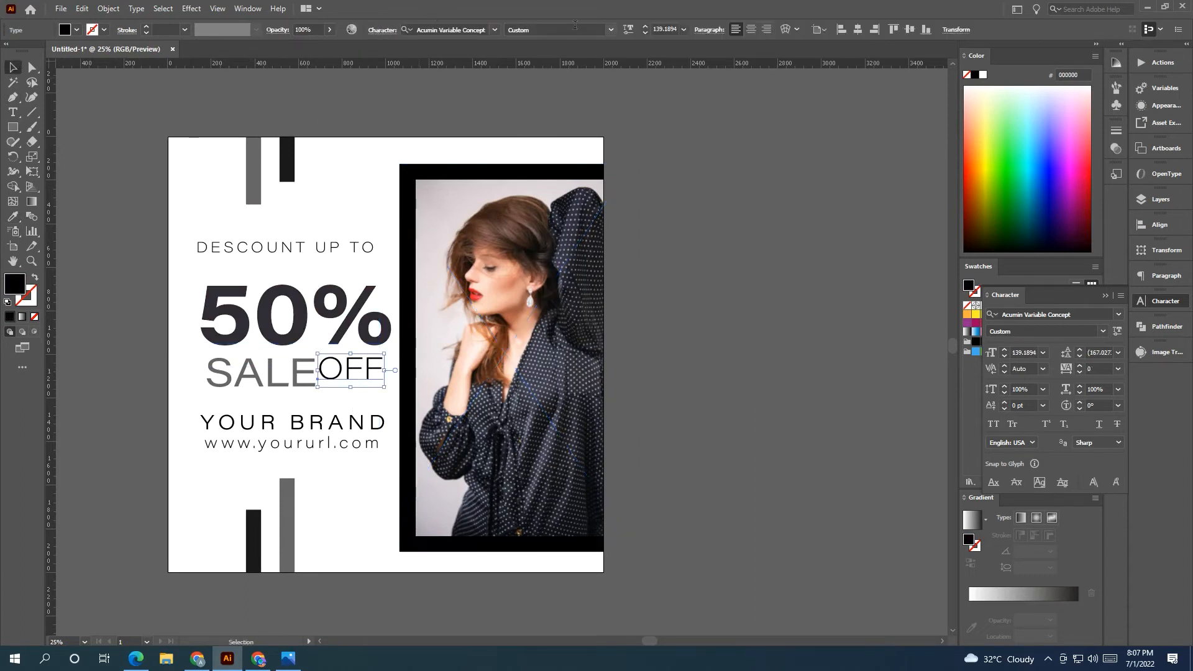
pyautogui.click(628, 29)
pyautogui.moveTo(513, 69); pyautogui.dragTo(557, 65)
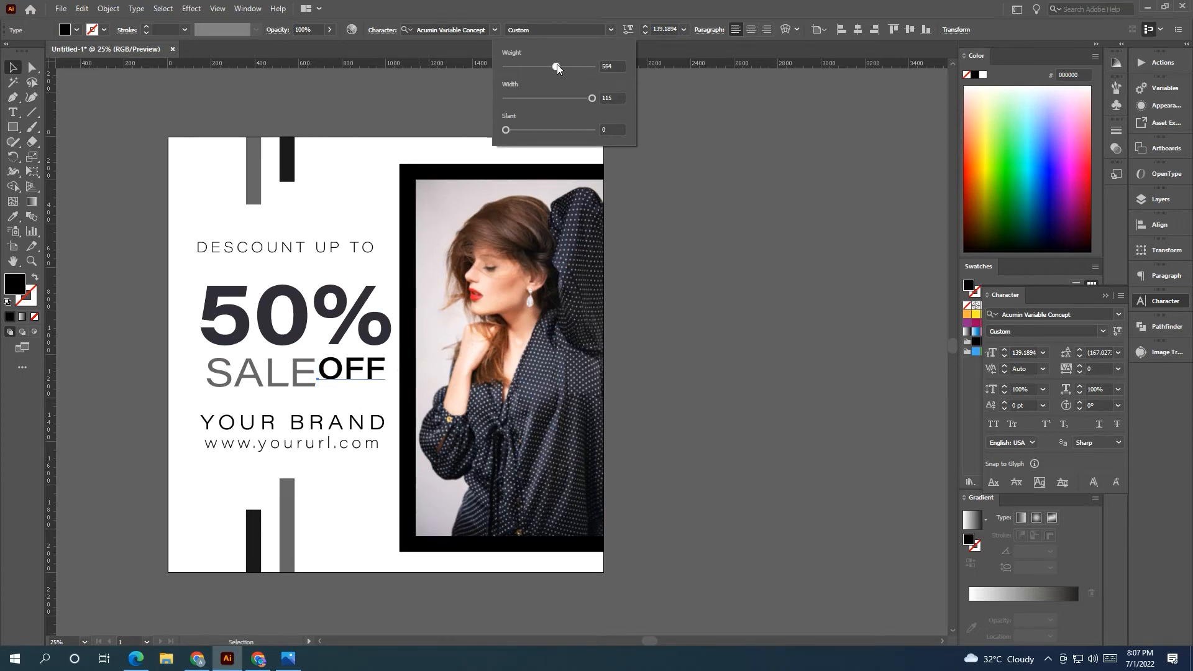
# Step: Copy the style and colour of "50%" onto "OFF" and scale it down to about 153 pt beside "SALE"
pyautogui.click(12, 216)
pyautogui.click(276, 291)
pyautogui.click(12, 67)
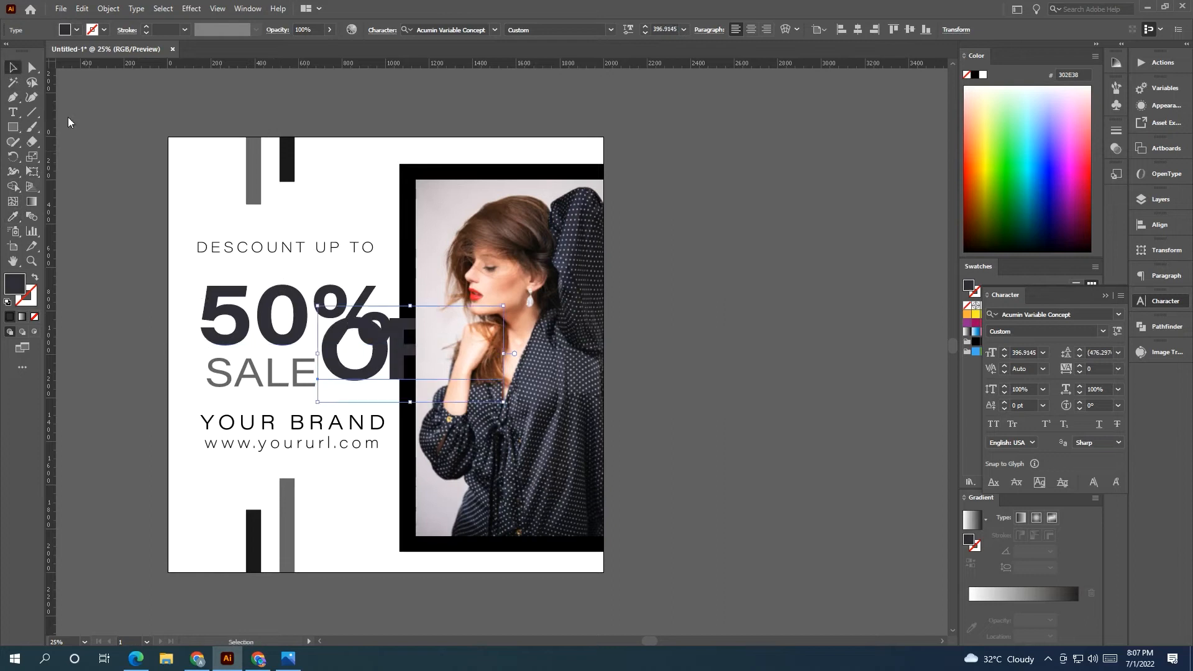
pyautogui.moveTo(493, 315); pyautogui.dragTo(376, 376)
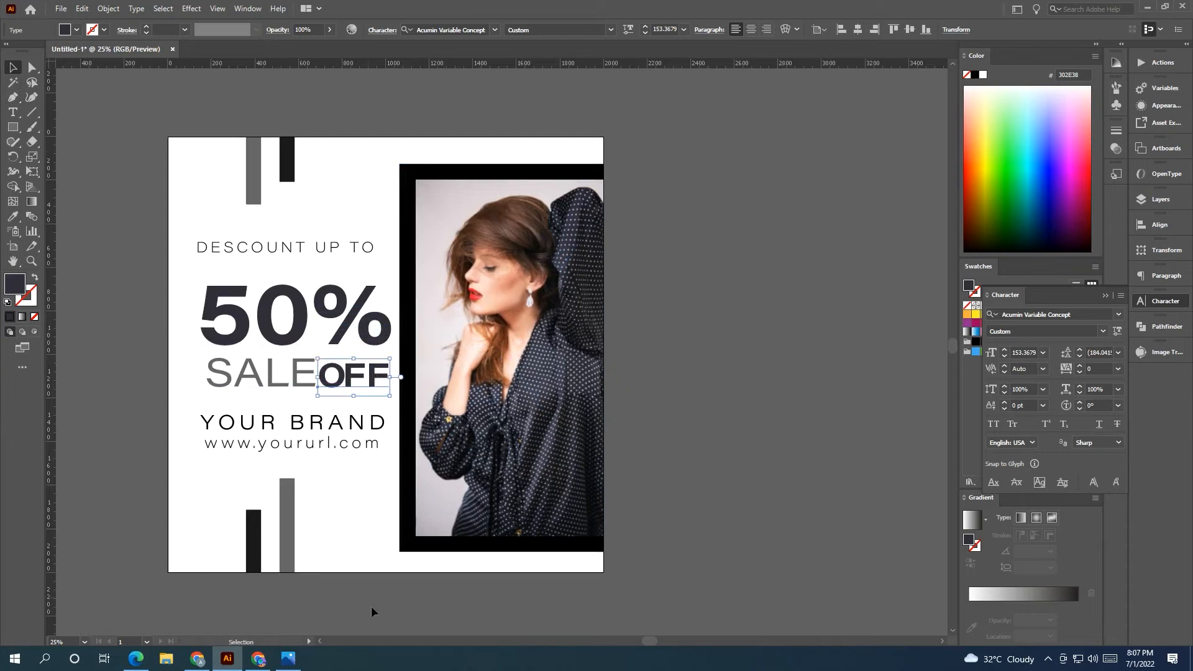
pyautogui.click(371, 606)
# Step: Recolour the black frame rectangle behind the photo with the dark tone #302E38 sampled from the "50%" text
pyautogui.press('space')
pyautogui.moveTo(391, 601); pyautogui.dragTo(485, 600)
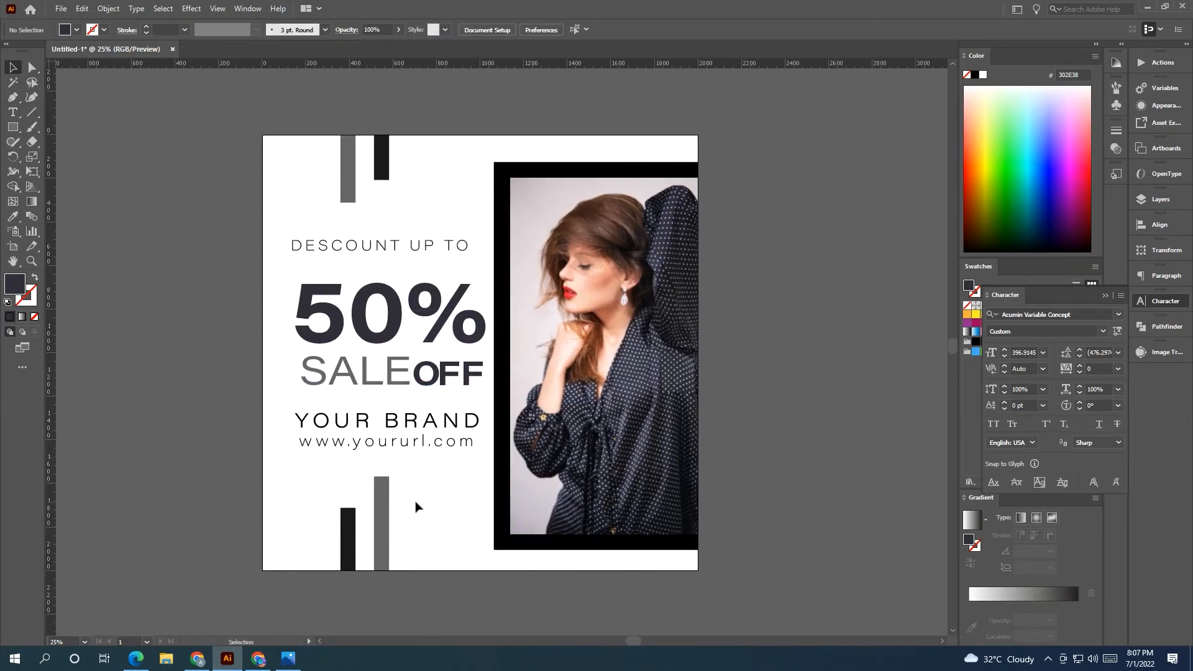
pyautogui.click(499, 166)
pyautogui.press('i')
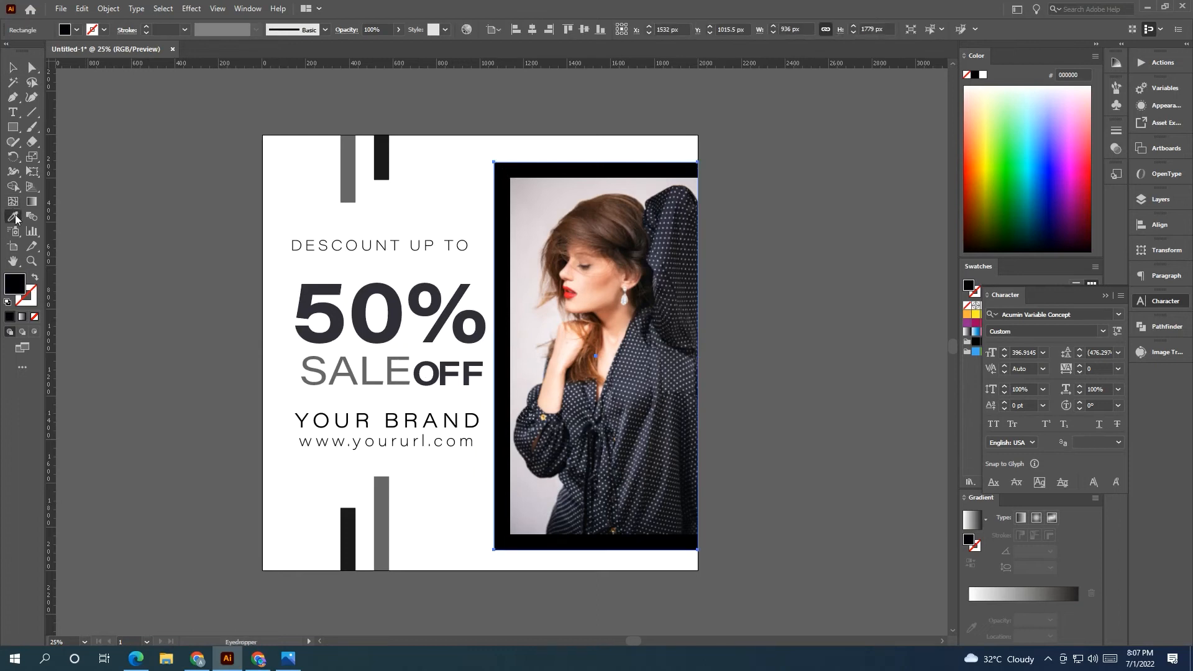
pyautogui.click(340, 310)
pyautogui.press('v')
pyautogui.click(115, 255)
# Step: Add a Multiply drop shadow to the photo with 75% opacity, X offset -18 px, Y offset 21 px and 34 px blur
pyautogui.press('space')
pyautogui.moveTo(173, 332); pyautogui.dragTo(122, 320)
pyautogui.click(465, 265)
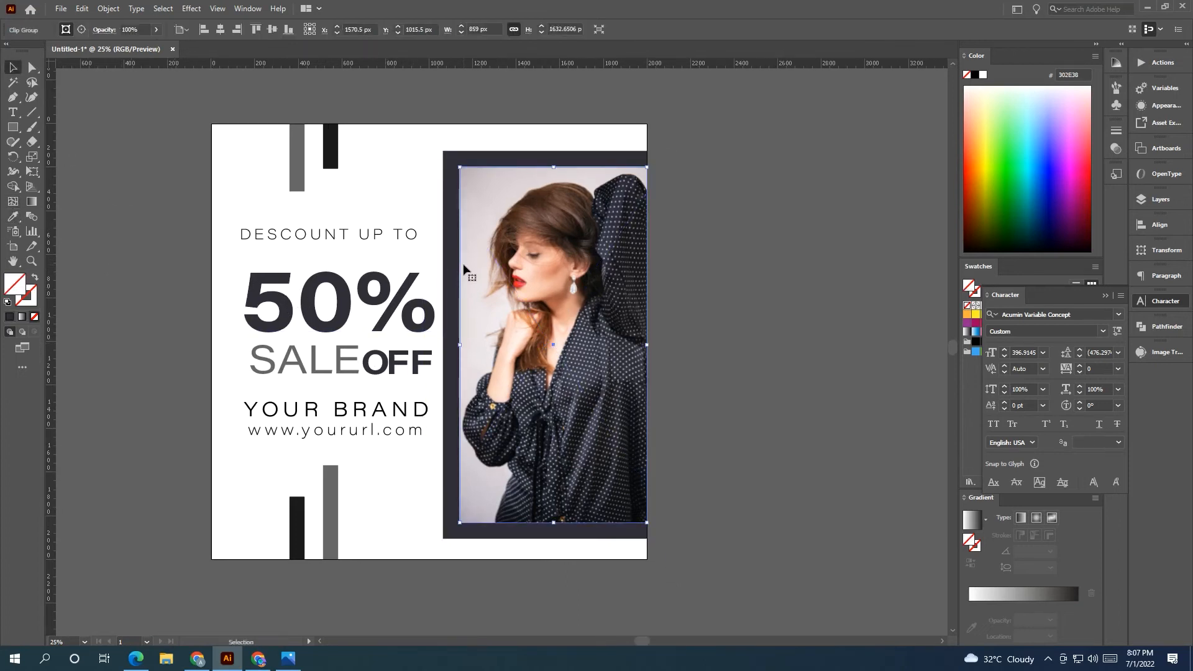
pyautogui.click(192, 8)
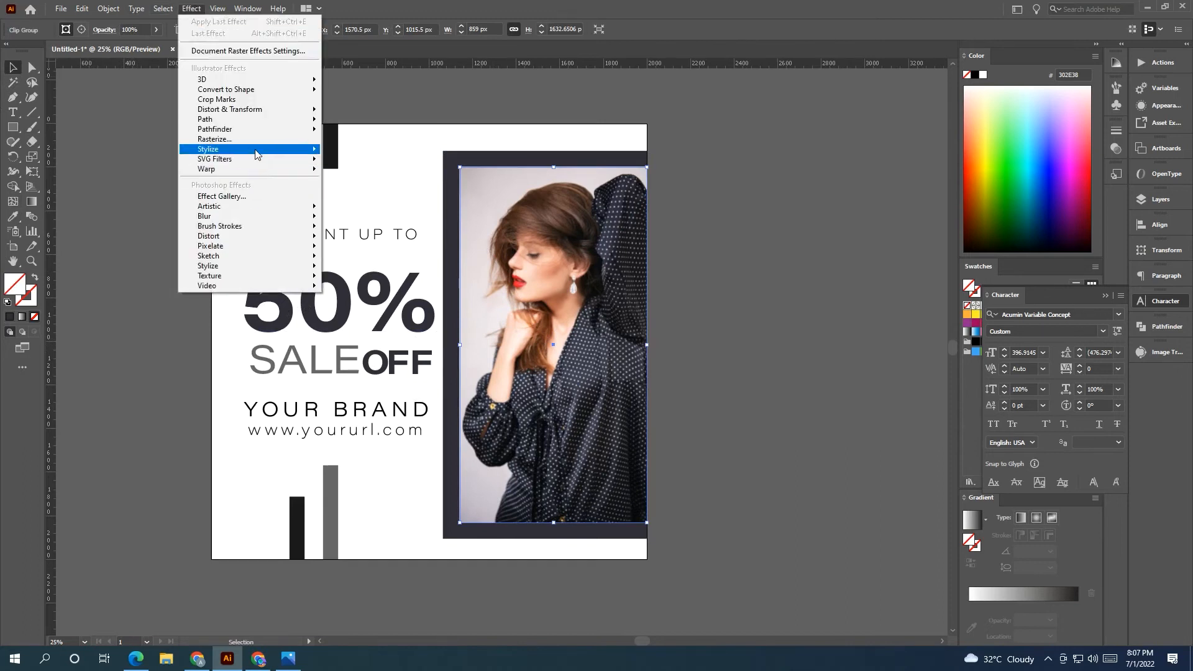
pyautogui.moveTo(256, 154)
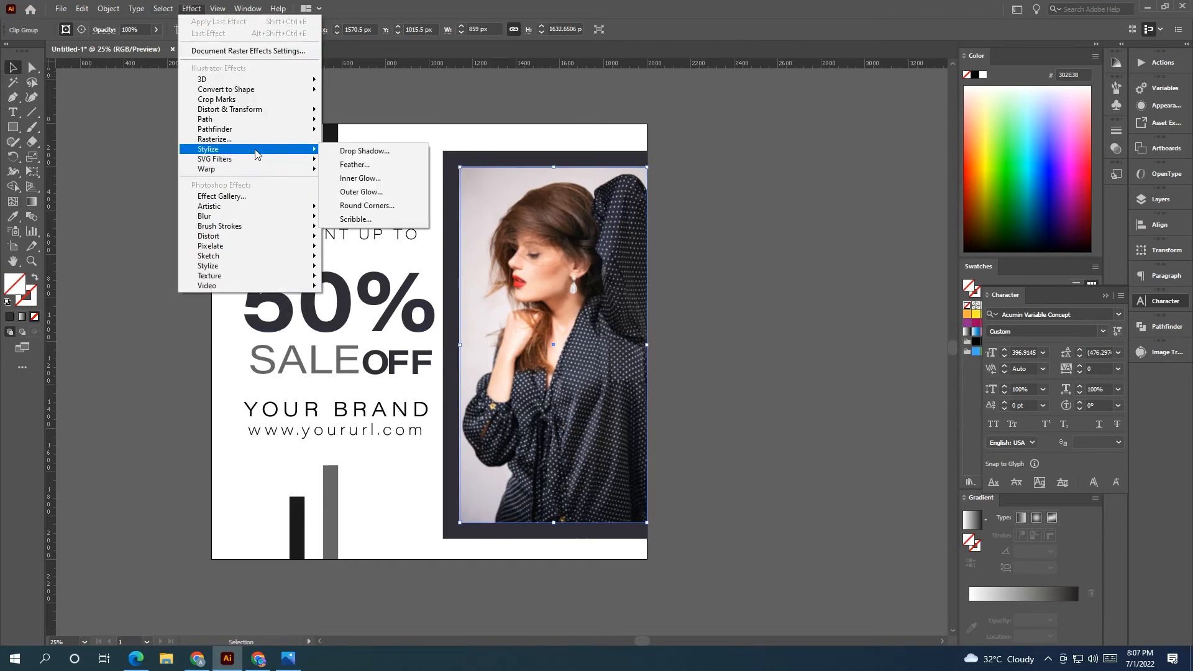
pyautogui.click(365, 151)
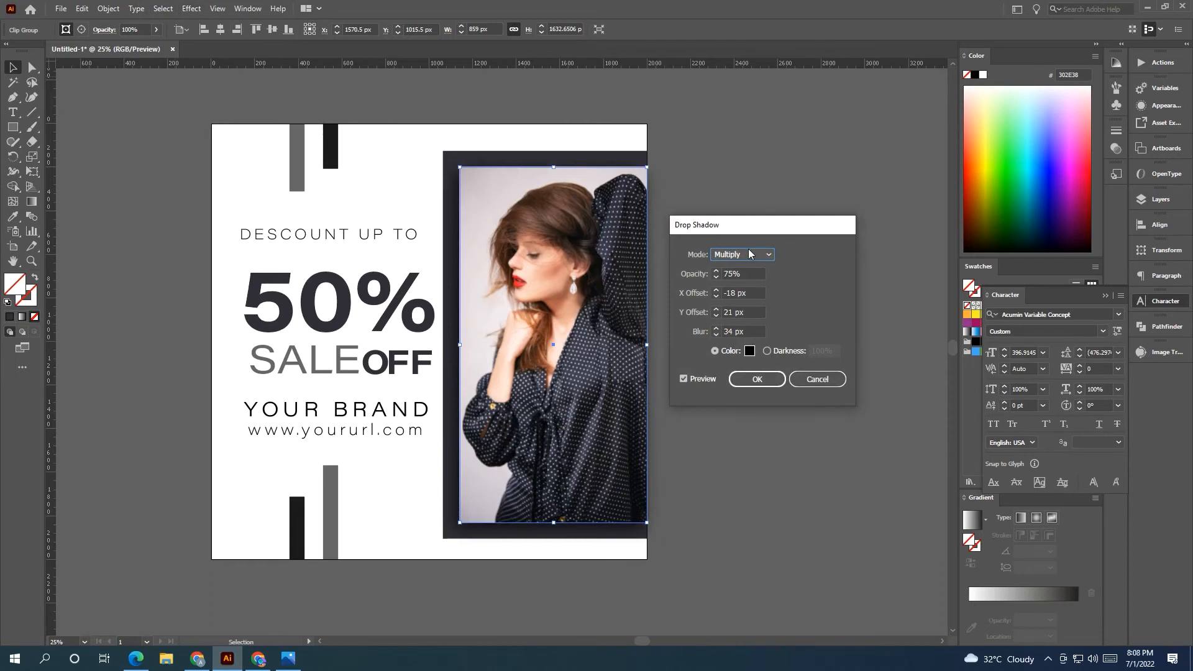
pyautogui.click(756, 378)
pyautogui.click(772, 437)
# Step: Add a Multiply drop shadow to the dark frame with X offset -8 px, Y offset 7 px and 24 px blur
pyautogui.click(511, 520)
pyautogui.click(445, 156)
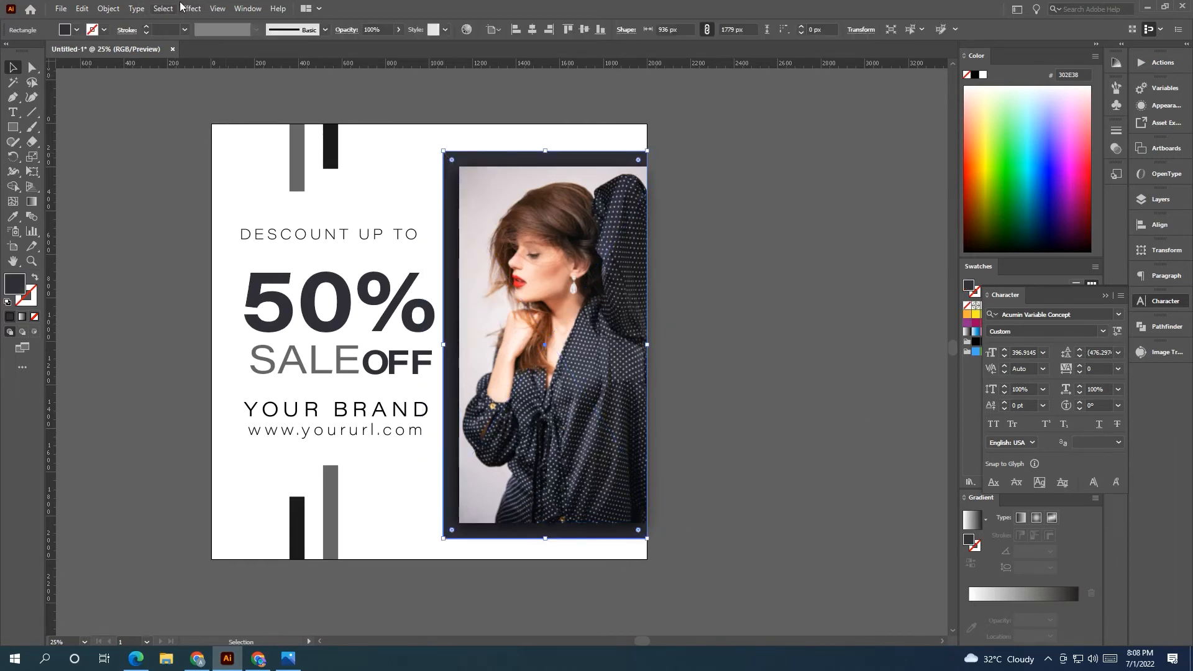
pyautogui.click(192, 9)
pyautogui.click(216, 33)
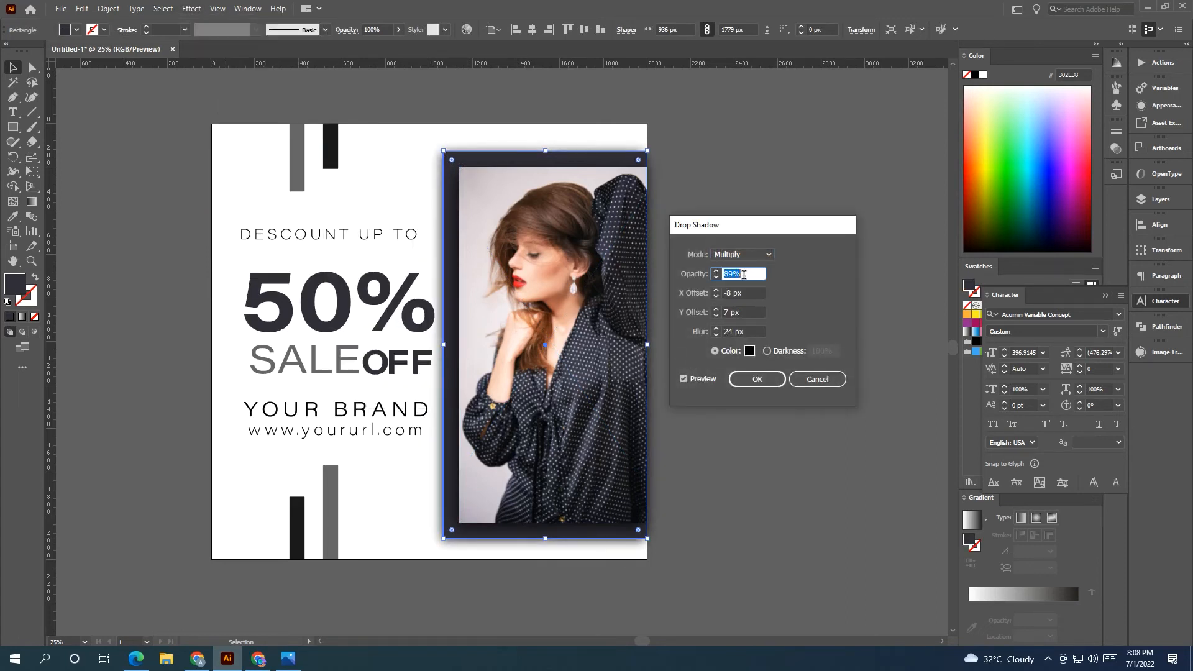
pyautogui.scroll(4, 744, 274)
pyautogui.click(758, 379)
pyautogui.click(773, 409)
pyautogui.moveTo(773, 409); pyautogui.dragTo(840, 415)
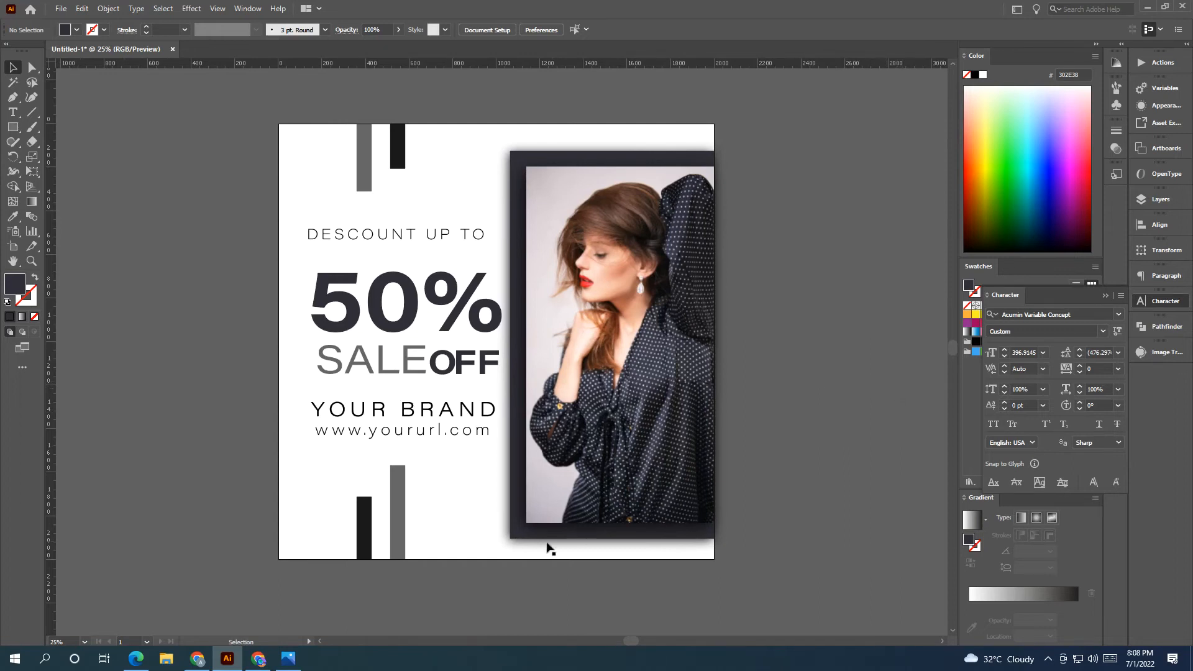
pyautogui.moveTo(497, 579); pyautogui.dragTo(551, 585)
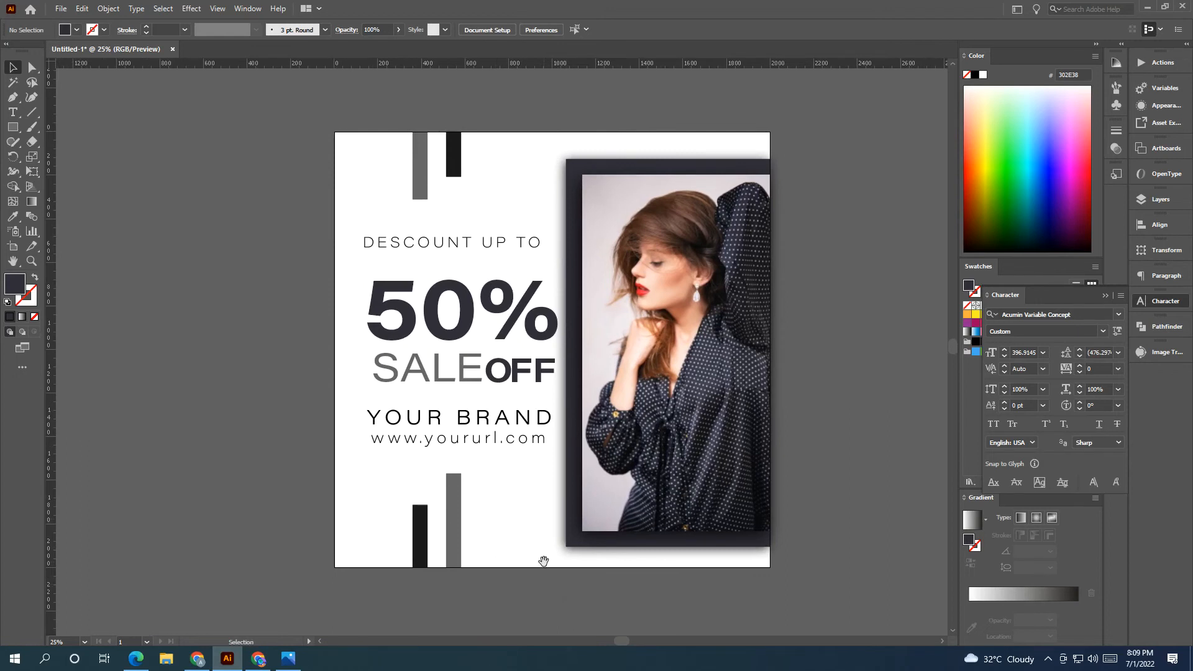
pyautogui.moveTo(542, 561); pyautogui.dragTo(500, 569)
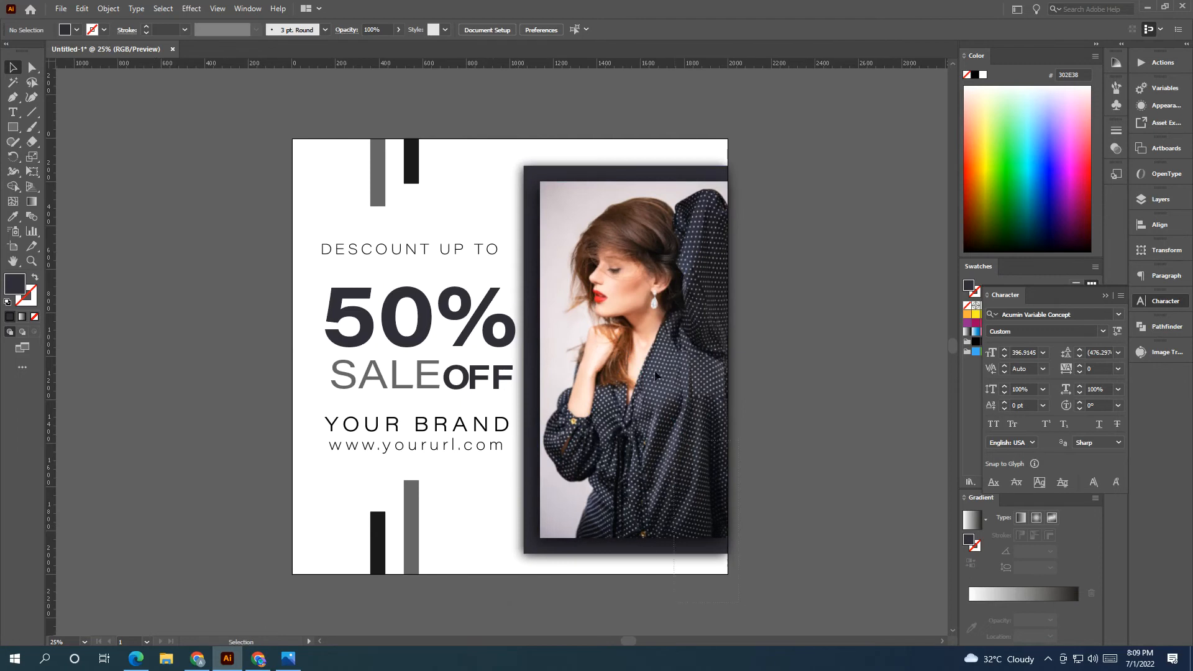
pyautogui.click(638, 200)
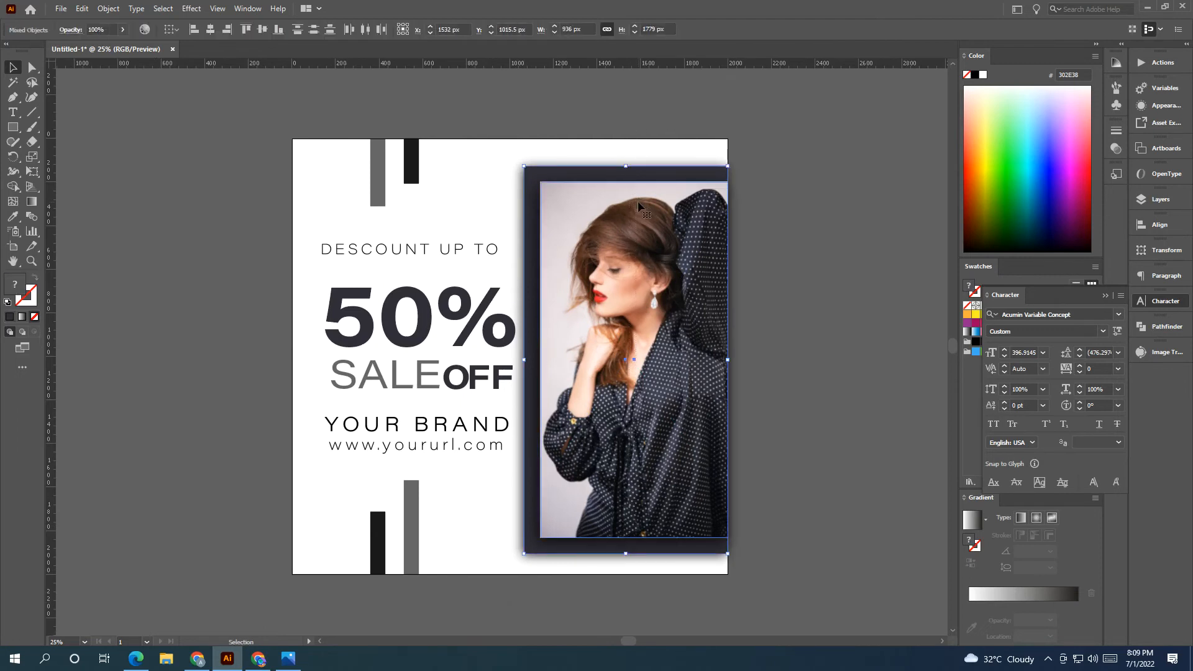
pyautogui.hotkey('ctrl', 'shift', 'a')
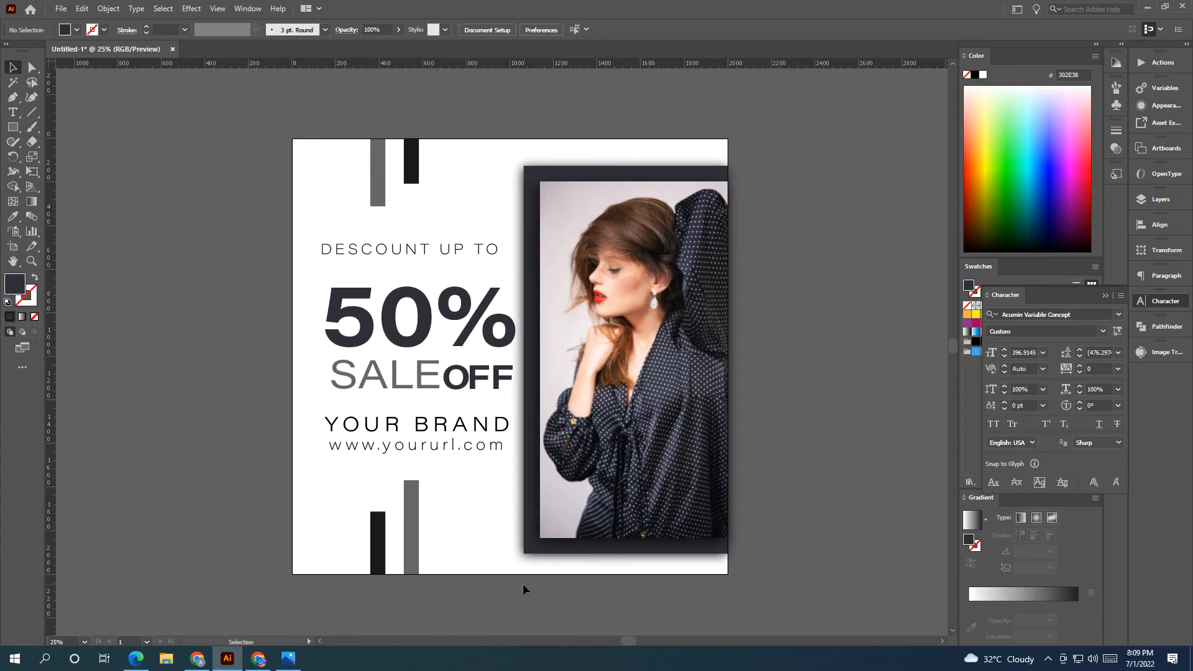
# Step: Shift all the text lines and decorative bars together slightly away from the photo frame
pyautogui.moveTo(486, 552); pyautogui.dragTo(326, 155)
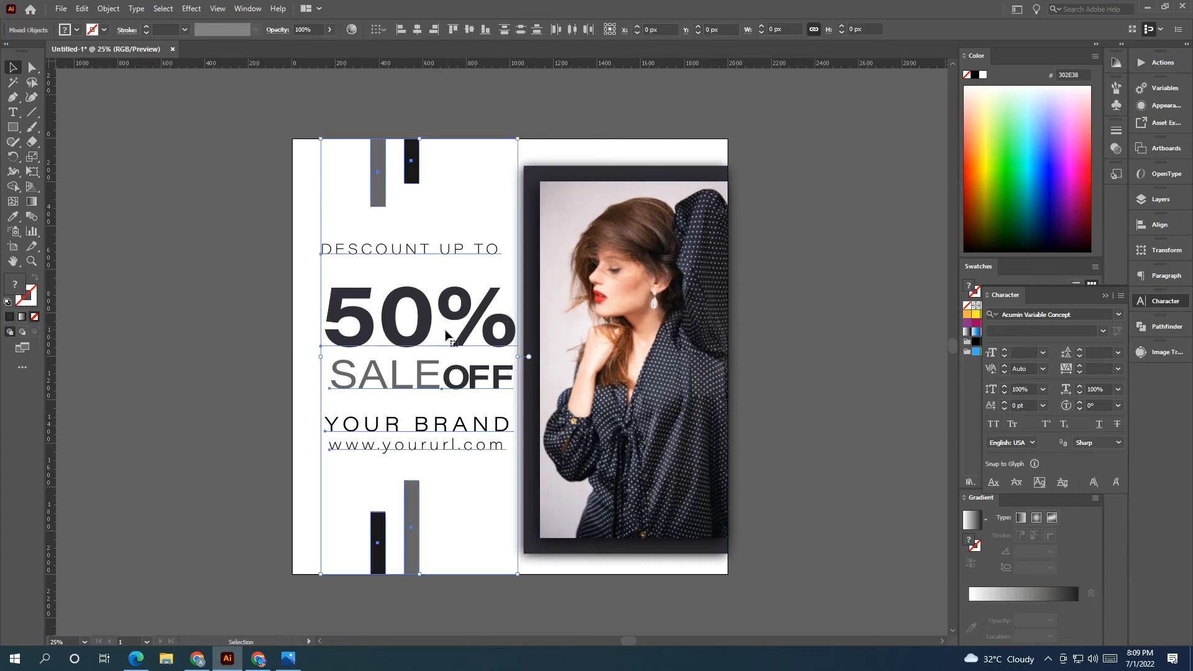
pyautogui.moveTo(446, 335); pyautogui.dragTo(437, 338)
pyautogui.click(516, 596)
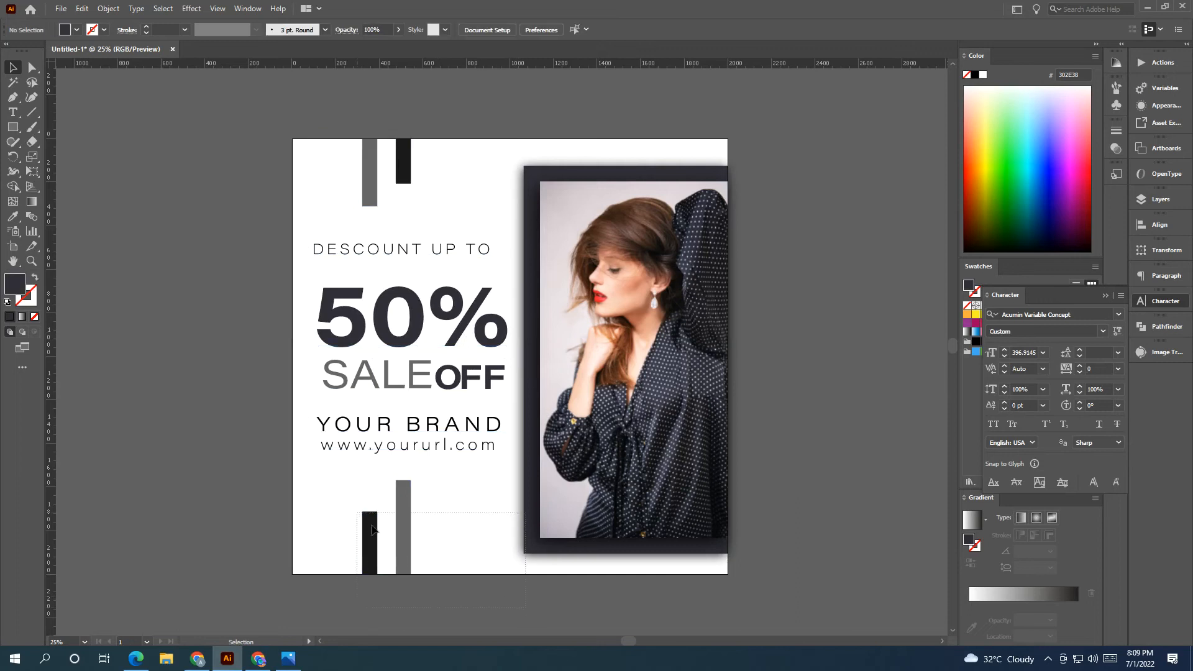
# Step: Move the two lower bars closer to the photo frame and the two upper bars closer to the artboard's left edge
pyautogui.click(404, 544)
pyautogui.moveTo(404, 544); pyautogui.dragTo(485, 545)
pyautogui.moveTo(426, 193); pyautogui.dragTo(294, 127)
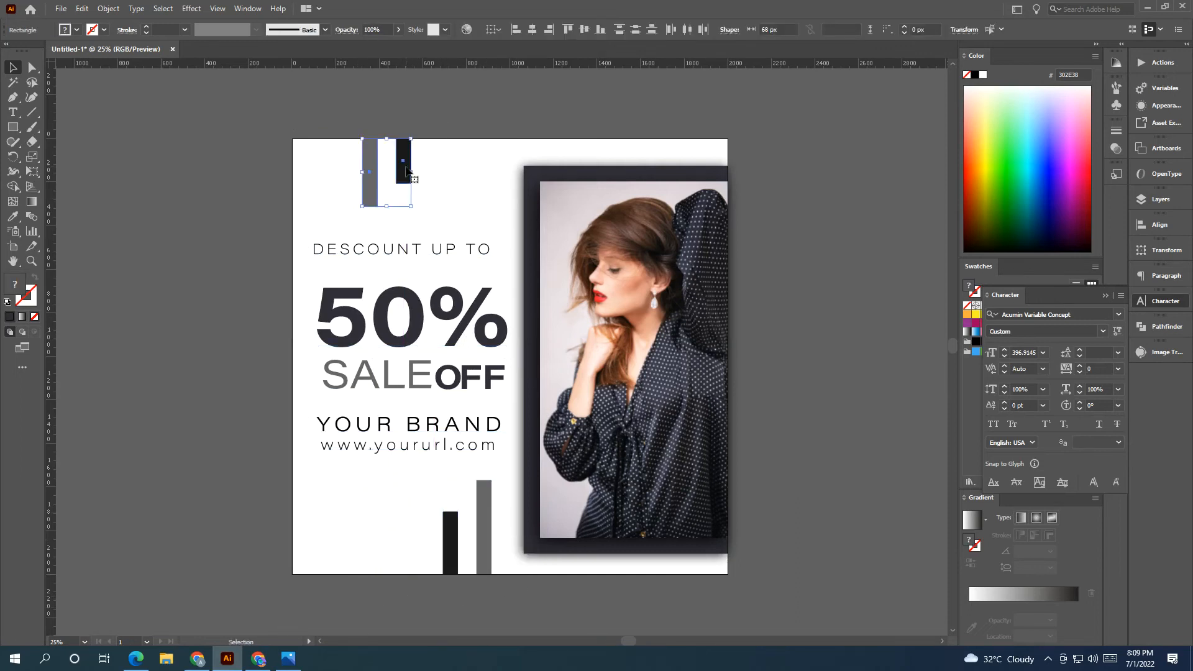
pyautogui.moveTo(404, 180); pyautogui.dragTo(376, 180)
# Step: Move the whole text block, including "OFF", slightly down between the upper and lower bars
pyautogui.moveTo(426, 490); pyautogui.dragTo(311, 222)
pyautogui.moveTo(361, 309); pyautogui.dragTo(362, 316)
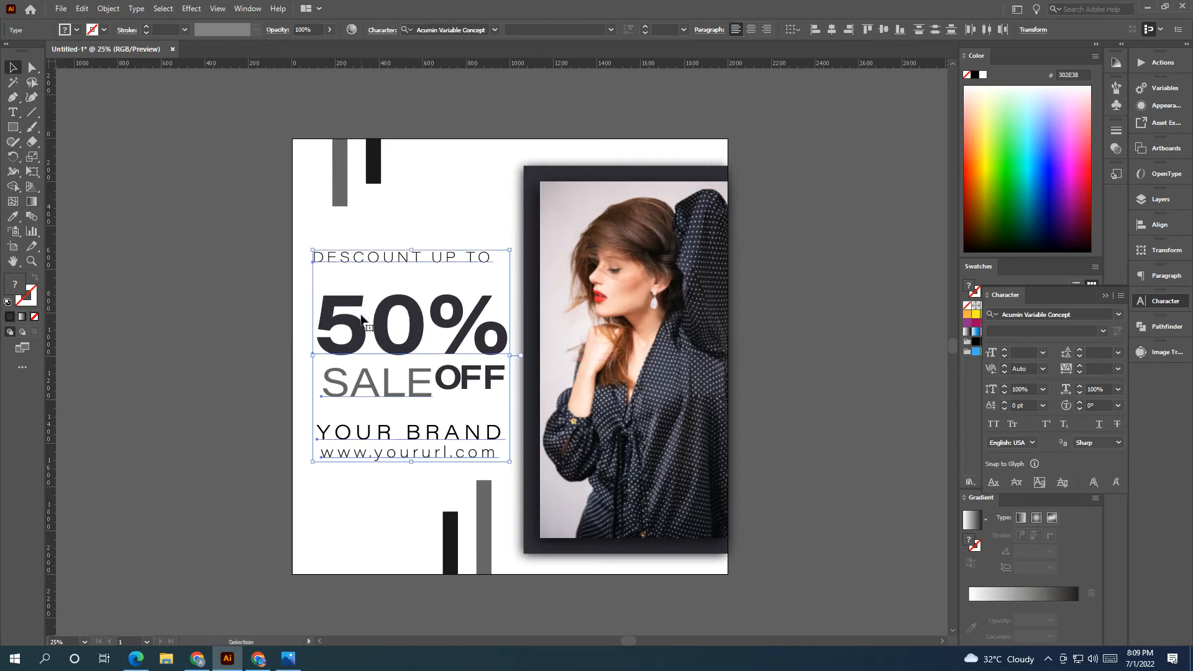
pyautogui.hotkey('ctrl', 'z')
pyautogui.moveTo(454, 344); pyautogui.dragTo(454, 340)
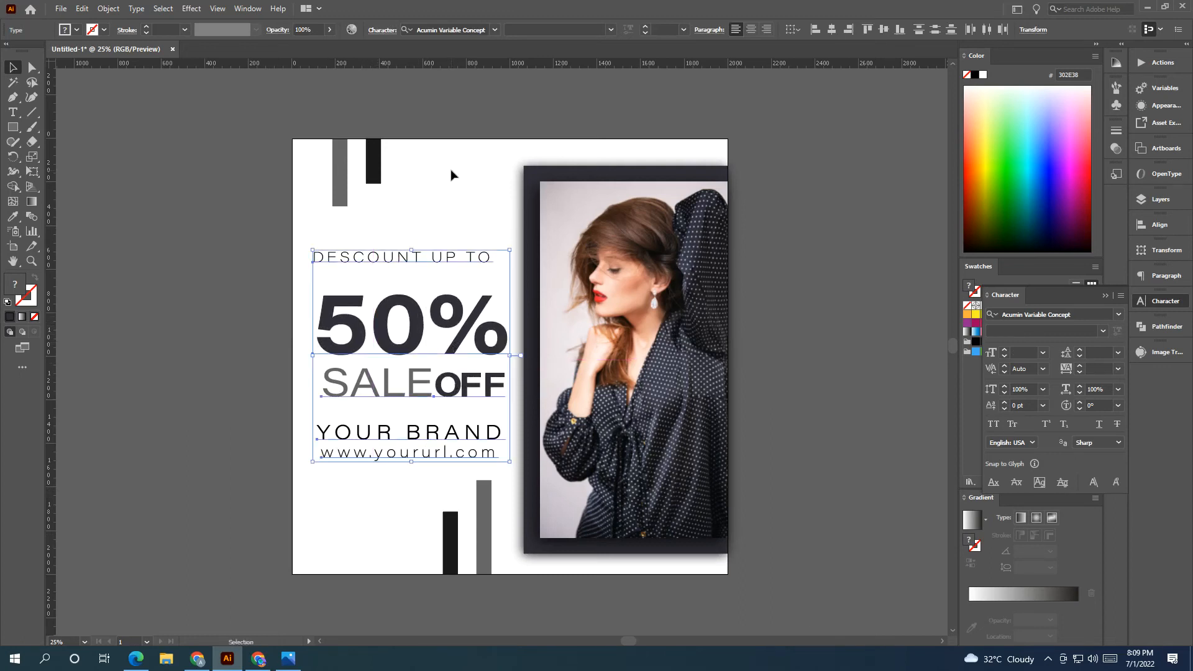
pyautogui.click(451, 174)
# Step: Lengthen the two upper bars slightly downward
pyautogui.moveTo(411, 223); pyautogui.dragTo(325, 159)
pyautogui.moveTo(359, 207); pyautogui.dragTo(359, 216)
pyautogui.click(417, 197)
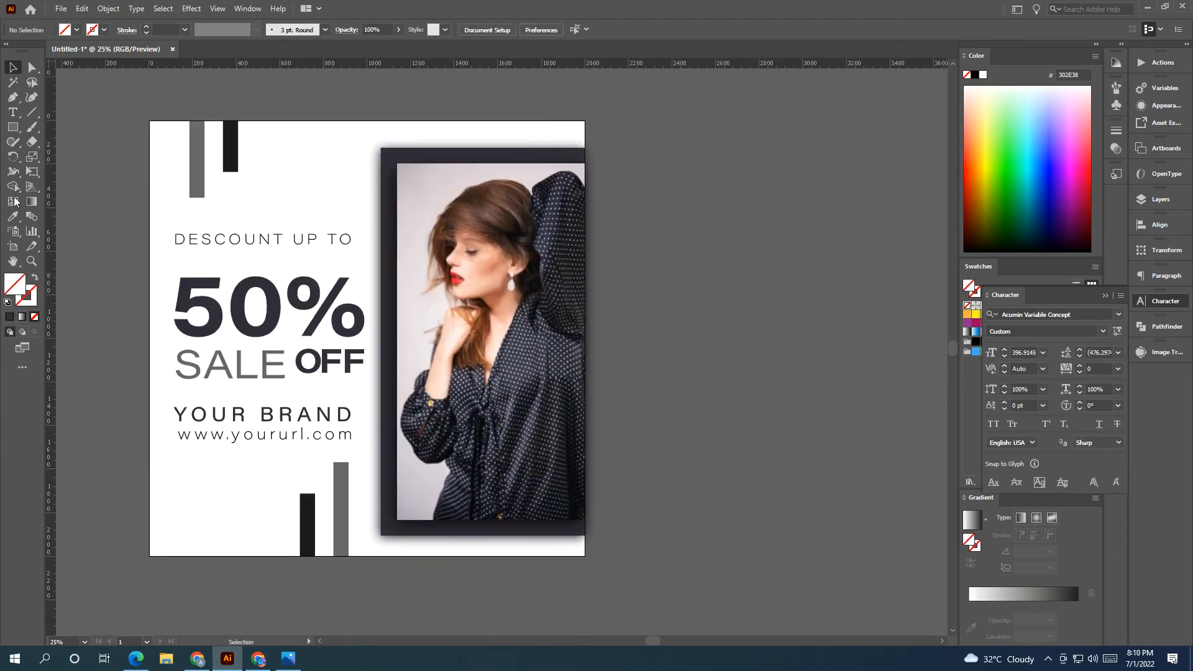
# Step: Draw a 136 px square turned as a diamond beside the upper bars and fill it with the black bar's #1A1A1A
pyautogui.click(13, 127)
pyautogui.click(76, 129)
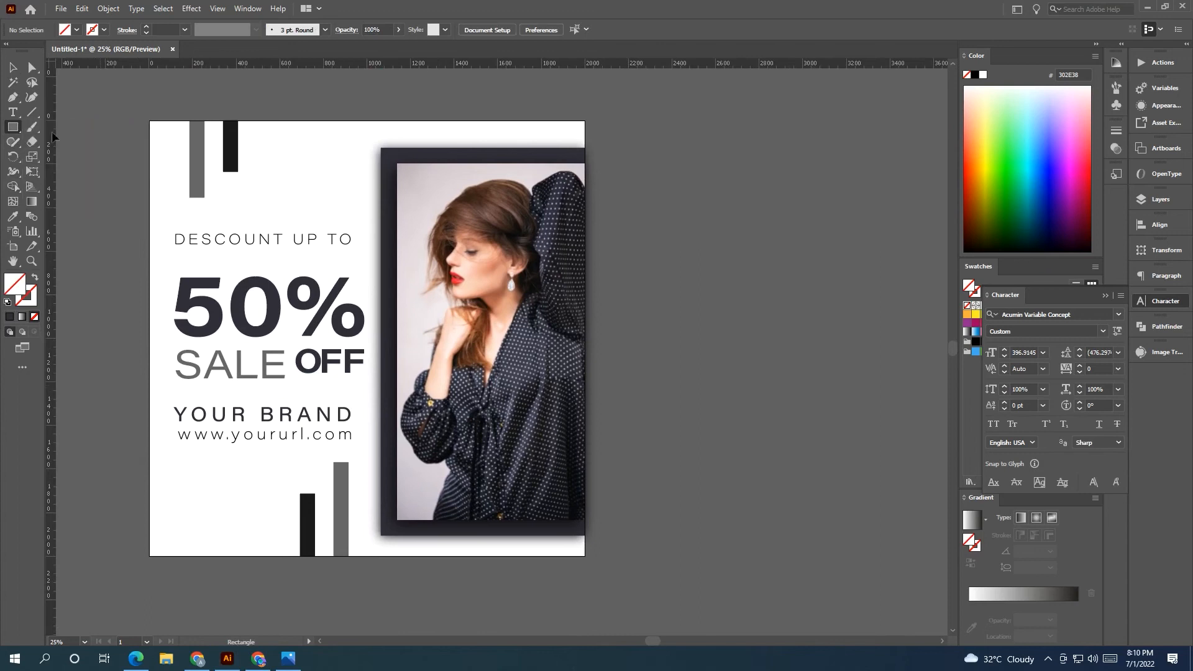
pyautogui.moveTo(333, 175)
pyautogui.mouseDown()
pyautogui.moveTo(349, 190)
pyautogui.moveTo(363, 173)
pyautogui.mouseUp()
pyautogui.click(13, 67)
pyautogui.click(13, 216)
pyautogui.click(230, 148)
pyautogui.click(13, 67)
pyautogui.click(120, 78)
# Step: Duplicate the diamond near the artboard's lower left corner and recolour the copy with the grey sampled from the upper bar
pyautogui.moveTo(413, 221); pyautogui.dragTo(497, 199)
pyautogui.moveTo(435, 153); pyautogui.dragTo(300, 497)
pyautogui.click(13, 217)
pyautogui.click(282, 138)
pyautogui.click(13, 68)
pyautogui.click(79, 155)
# Step: Reduce the opacity of both diamonds to 36%
pyautogui.click(421, 158)
pyautogui.keyDown('shift'); pyautogui.click(291, 502); pyautogui.keyUp('shift')
pyautogui.click(399, 29)
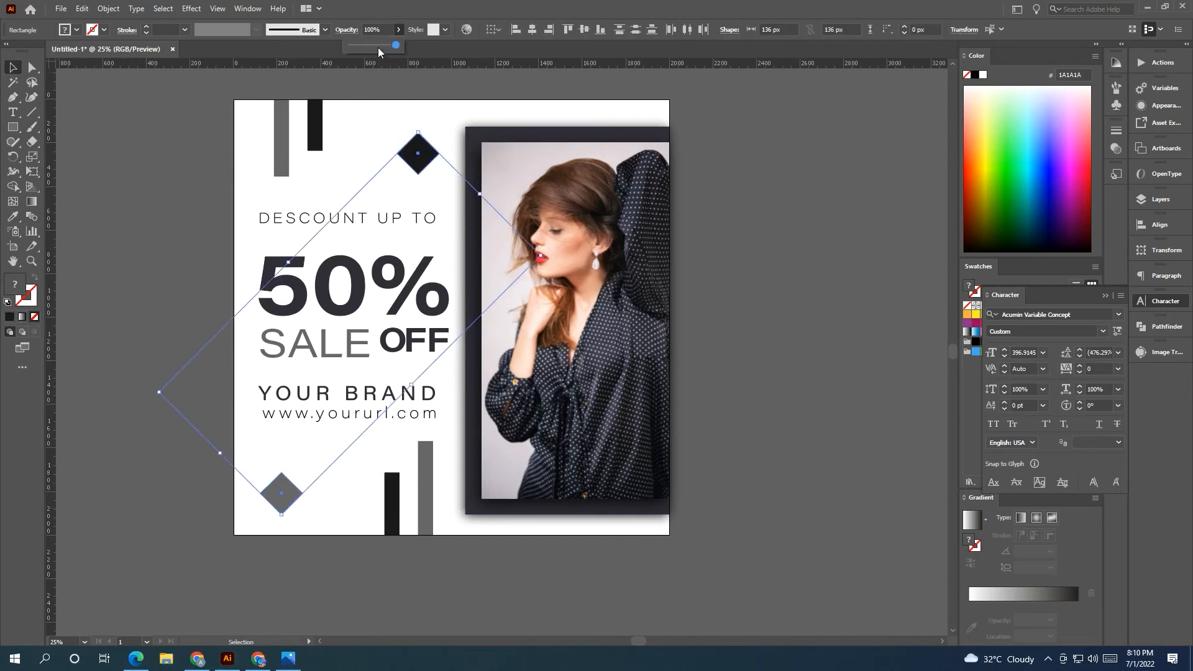
pyautogui.click(367, 45)
pyautogui.click(144, 272)
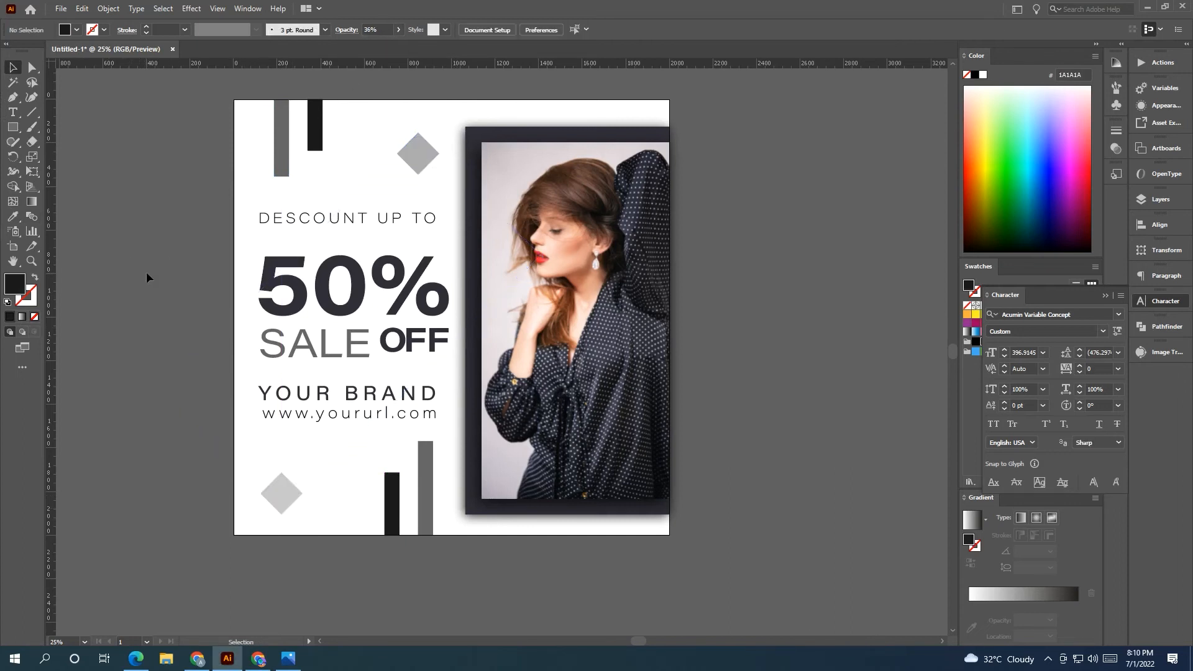
# Step: Move the upper diamond against the photo frame's edge and the lower diamond onto the artboard's left edge
pyautogui.moveTo(415, 165); pyautogui.dragTo(452, 165)
pyautogui.moveTo(283, 508); pyautogui.dragTo(243, 498)
pyautogui.click(442, 572)
# Step: Shorten the two lower bars by lowering their top ends
pyautogui.moveTo(441, 572); pyautogui.dragTo(304, 582)
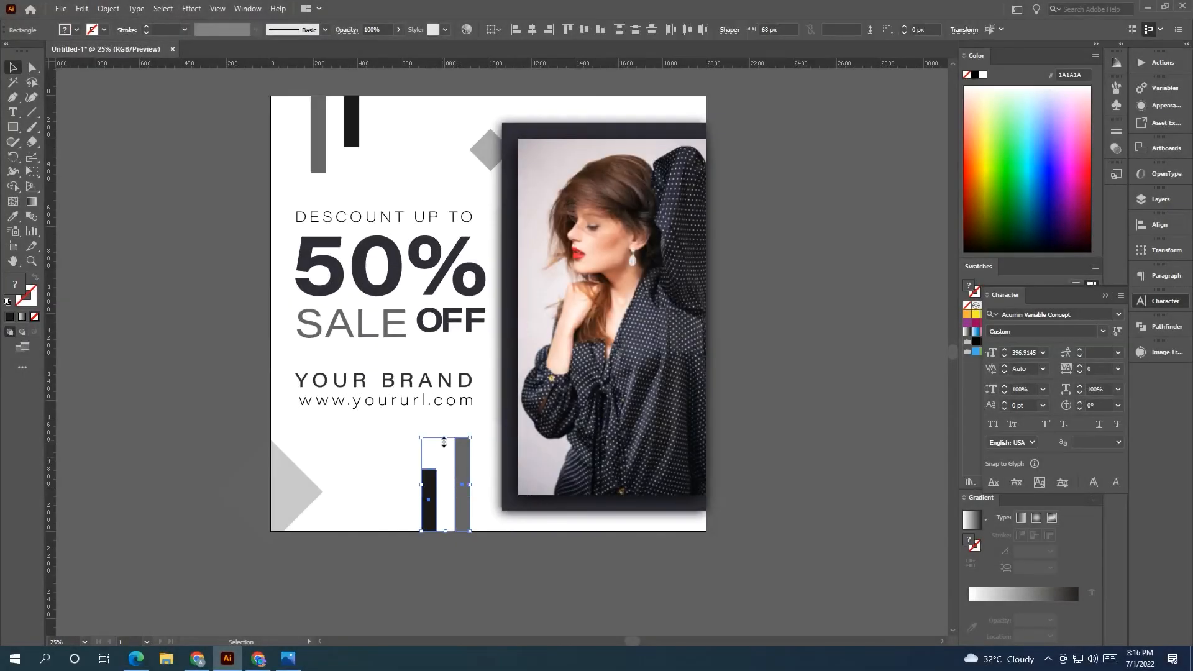
pyautogui.moveTo(444, 441); pyautogui.dragTo(444, 463)
pyautogui.click(205, 458)
pyautogui.click(373, 404)
pyautogui.keyDown('shift'); pyautogui.click(386, 382); pyautogui.keyUp('shift')
pyautogui.moveTo(386, 382); pyautogui.dragTo(399, 435)
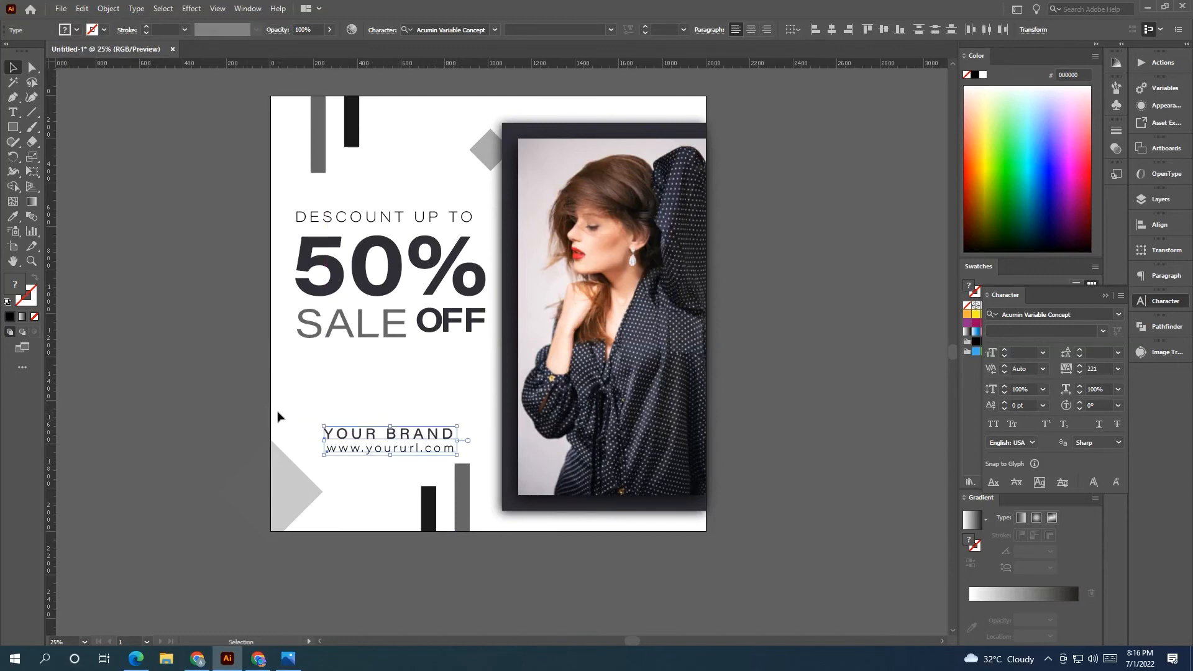
pyautogui.moveTo(234, 388); pyautogui.dragTo(205, 415)
pyautogui.click(118, 391)
# Step: Add a centred 31 pt lorem ipsum paragraph across the text column's width below "SALE OFF"
pyautogui.click(13, 112)
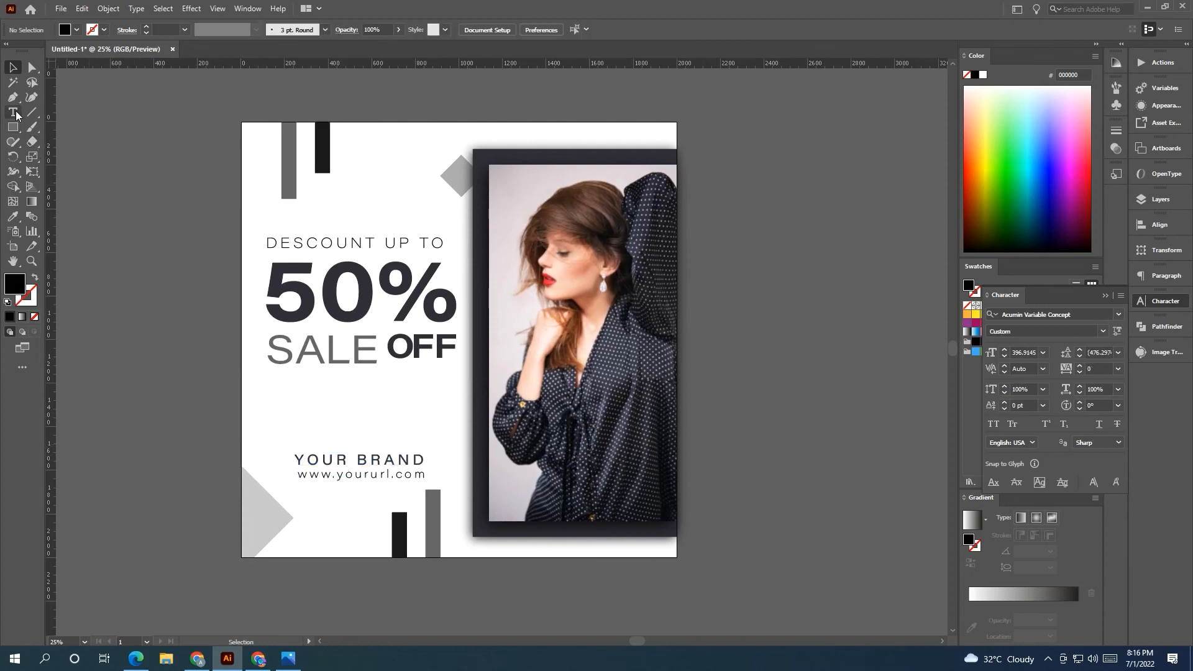
pyautogui.click(1035, 353)
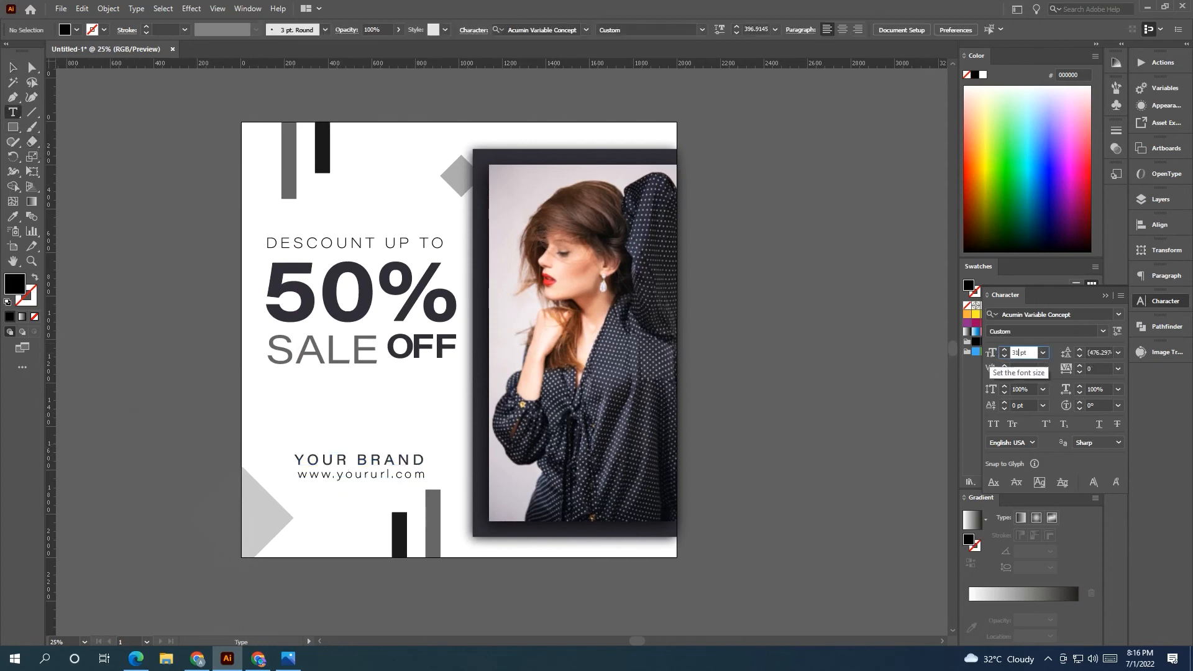
pyautogui.write('31')
pyautogui.moveTo(268, 380); pyautogui.dragTo(458, 412)
pyautogui.click(751, 30)
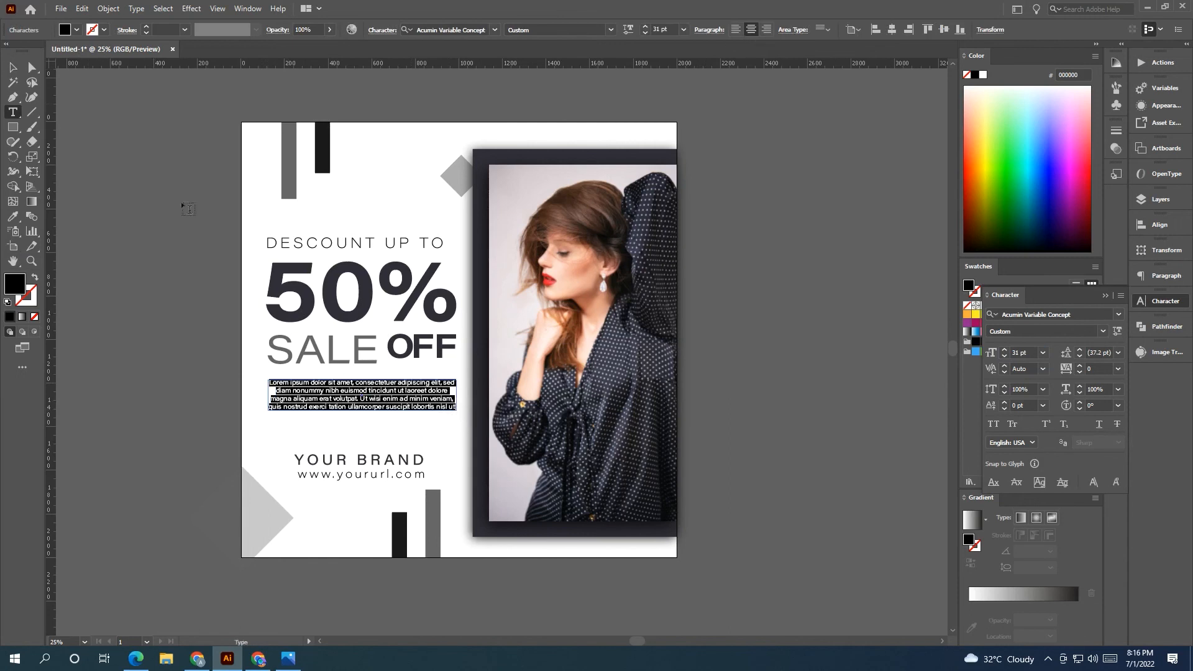
pyautogui.press('Escape')
pyautogui.click(266, 429)
# Step: Move the lorem ipsum paragraph slightly down and the brand name and URL lines slightly up to even the spacing
pyautogui.scroll(1, 295, 446)
pyautogui.moveTo(381, 398); pyautogui.dragTo(381, 407)
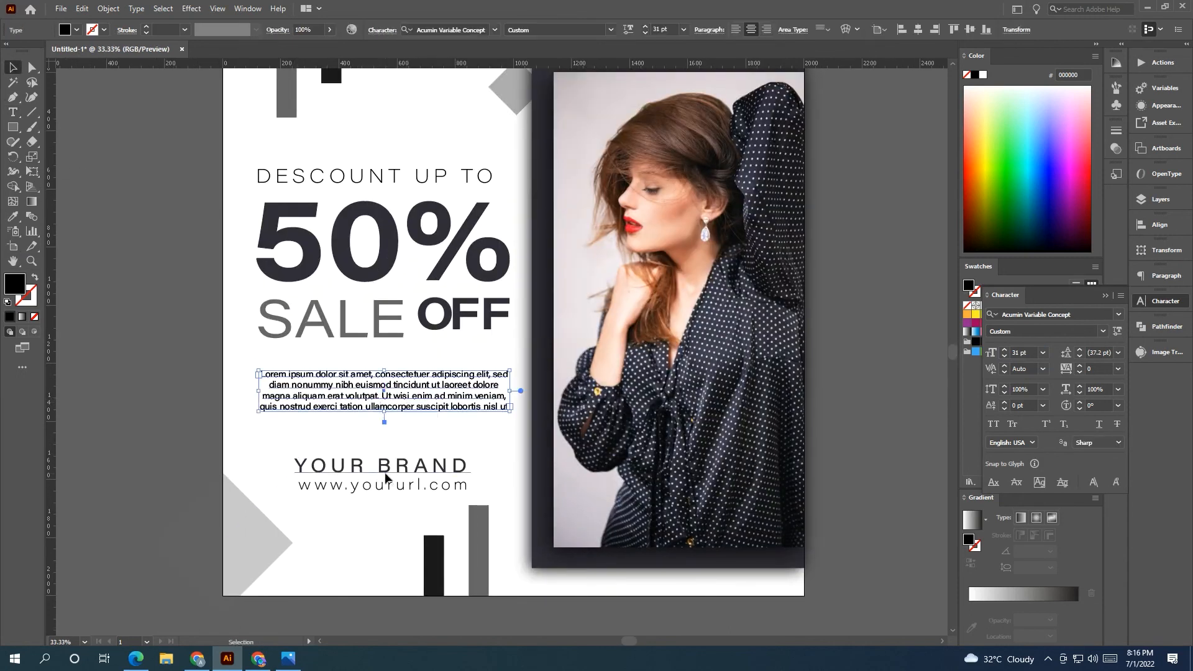
pyautogui.moveTo(386, 472); pyautogui.dragTo(386, 463)
pyautogui.moveTo(389, 408); pyautogui.dragTo(390, 413)
# Step: Narrow the lorem ipsum text frame and extend it downward to fit another line
pyautogui.moveTo(510, 399); pyautogui.dragTo(504, 399)
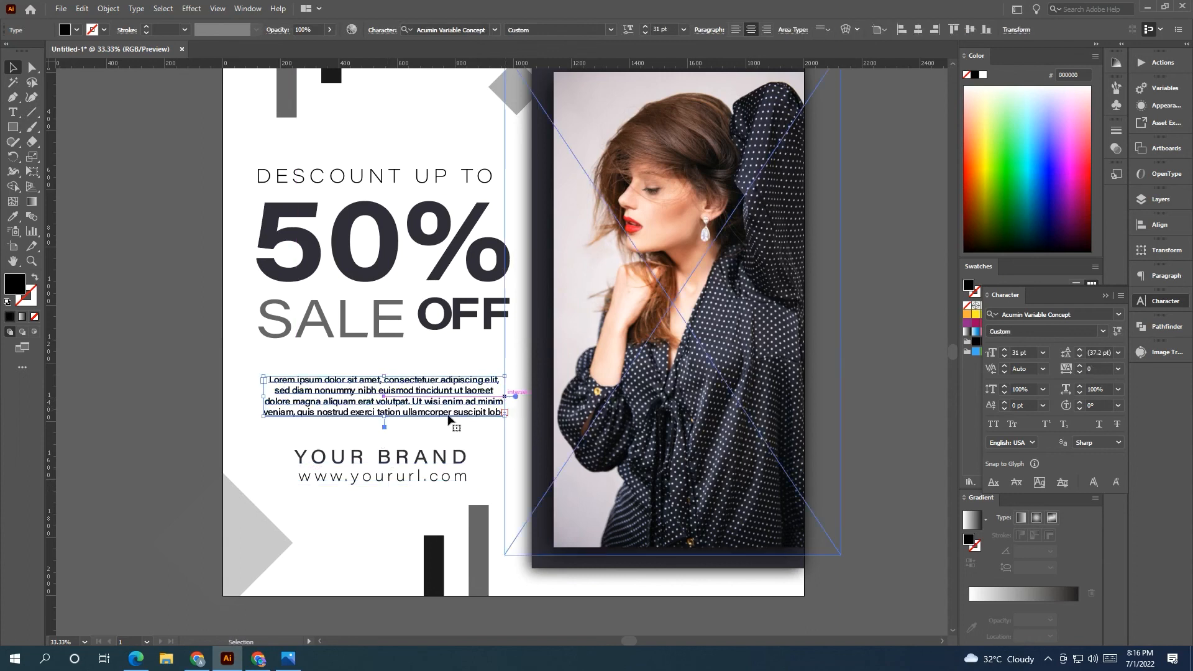
pyautogui.moveTo(388, 418); pyautogui.dragTo(393, 430)
pyautogui.click(119, 350)
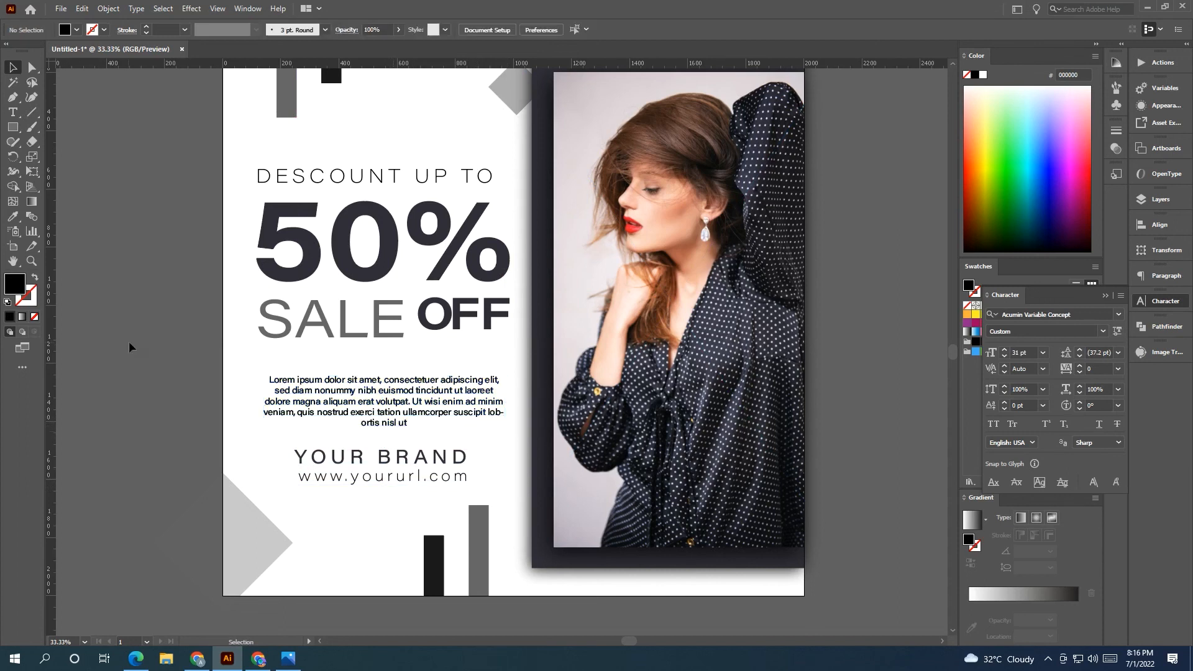
# Step: Undo the resizing of the lorem ipsum text frame
pyautogui.scroll(-1, 180, 343)
pyautogui.scroll(1, 181, 340)
pyautogui.moveTo(319, 406); pyautogui.dragTo(377, 402)
pyautogui.hotkey('ctrl', 'z')
pyautogui.hotkey('ctrl', 'z')
pyautogui.hotkey('ctrl', 'z')
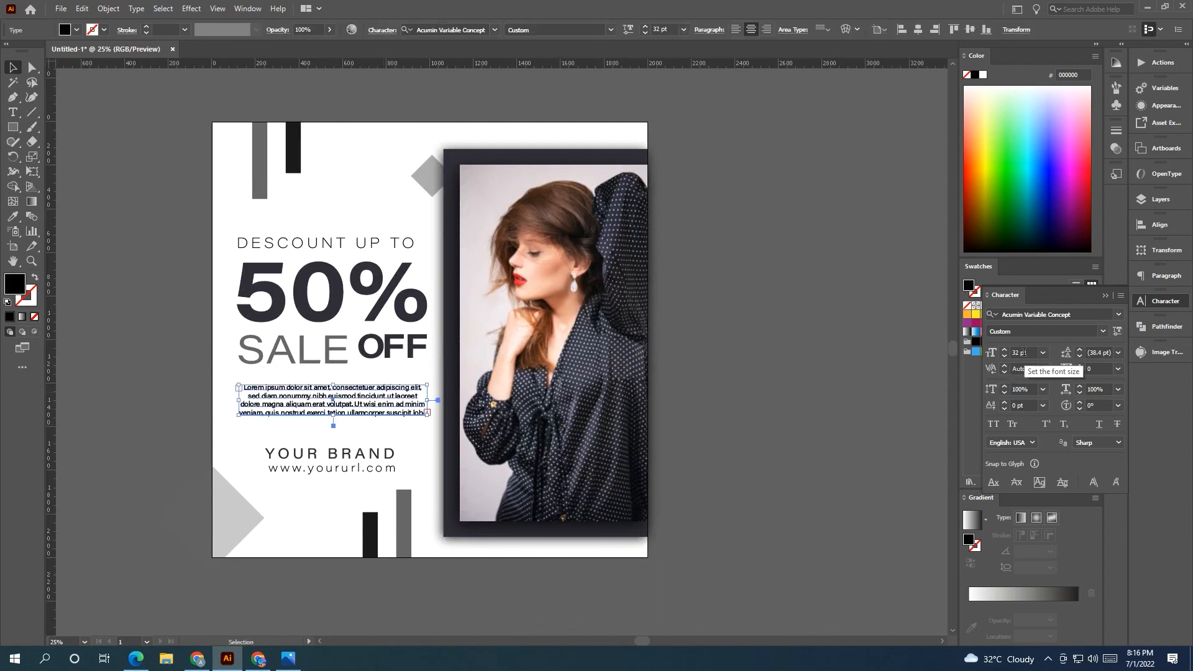
# Step: Set the lorem ipsum paragraph's font size to 31 pt and adjust its font weight
pyautogui.click(629, 29)
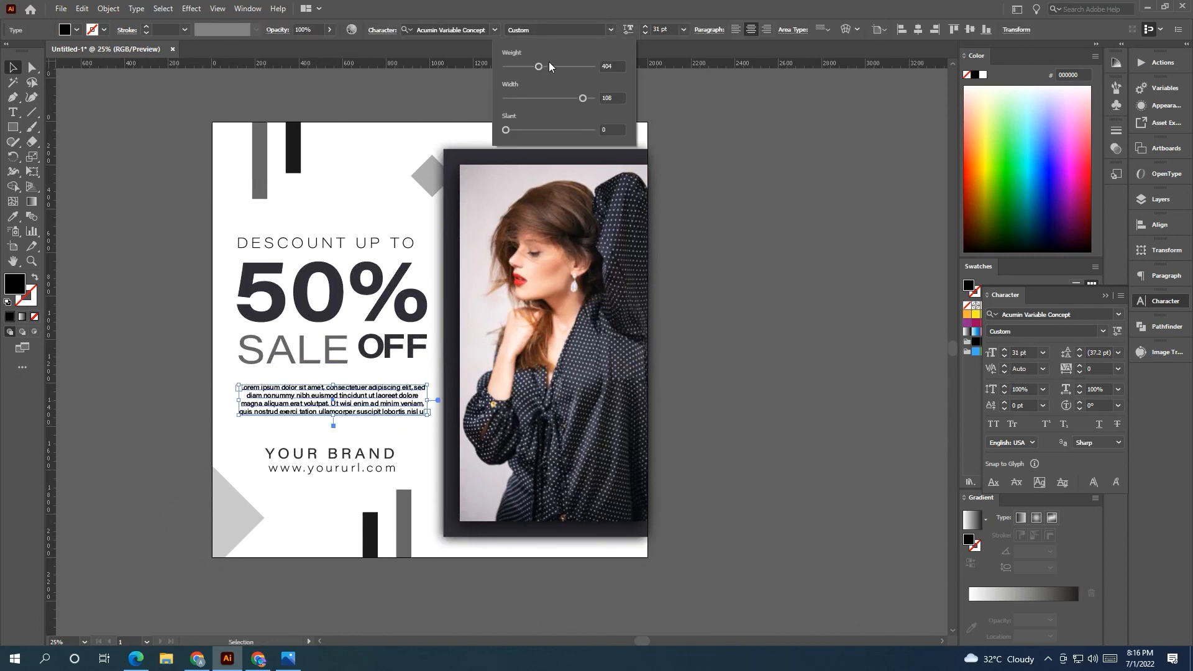
pyautogui.moveTo(527, 66); pyautogui.dragTo(528, 68)
pyautogui.click(167, 129)
pyautogui.click(175, 277)
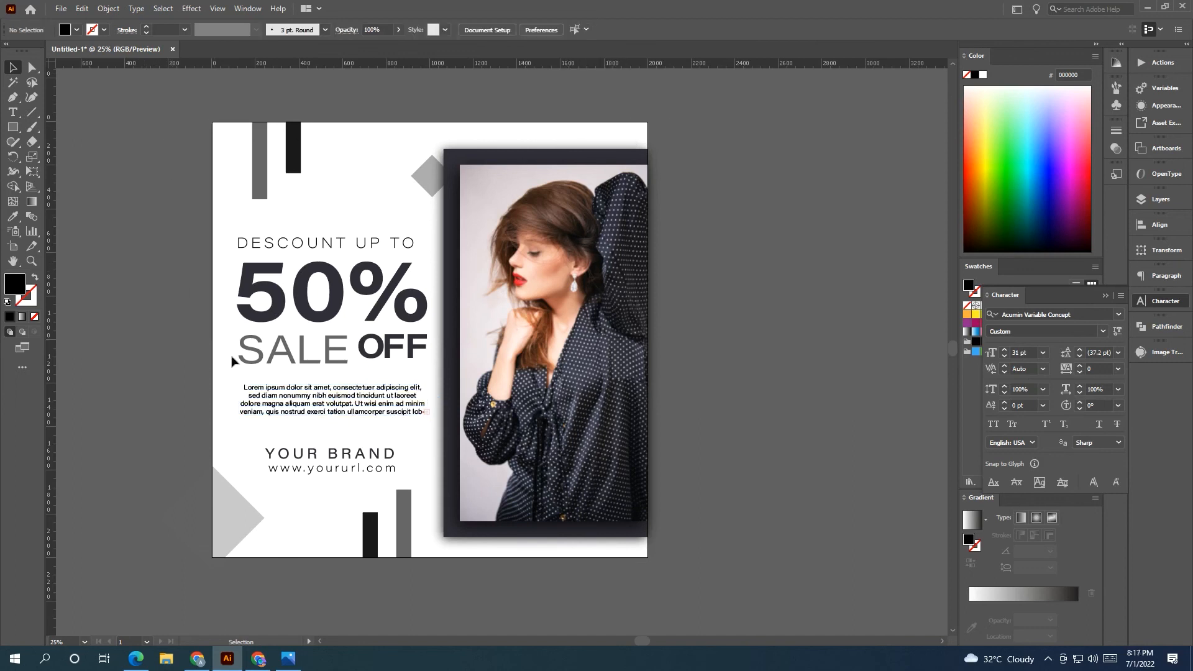
# Step: Move the brand name and URL lines up towards the paragraph and lower the paragraph slightly
pyautogui.click(296, 452)
pyautogui.keyDown('shift'); pyautogui.click(309, 470); pyautogui.keyUp('shift')
pyautogui.moveTo(312, 468); pyautogui.dragTo(323, 457)
pyautogui.moveTo(338, 401); pyautogui.dragTo(339, 404)
pyautogui.click(310, 377)
# Step: Move the "50%", "SALE" and "OFF" texts and the "DESCOUNT UP TO" line slightly down towards the paragraph
pyautogui.click(279, 344)
pyautogui.keyDown('shift'); pyautogui.click(369, 353); pyautogui.keyUp('shift')
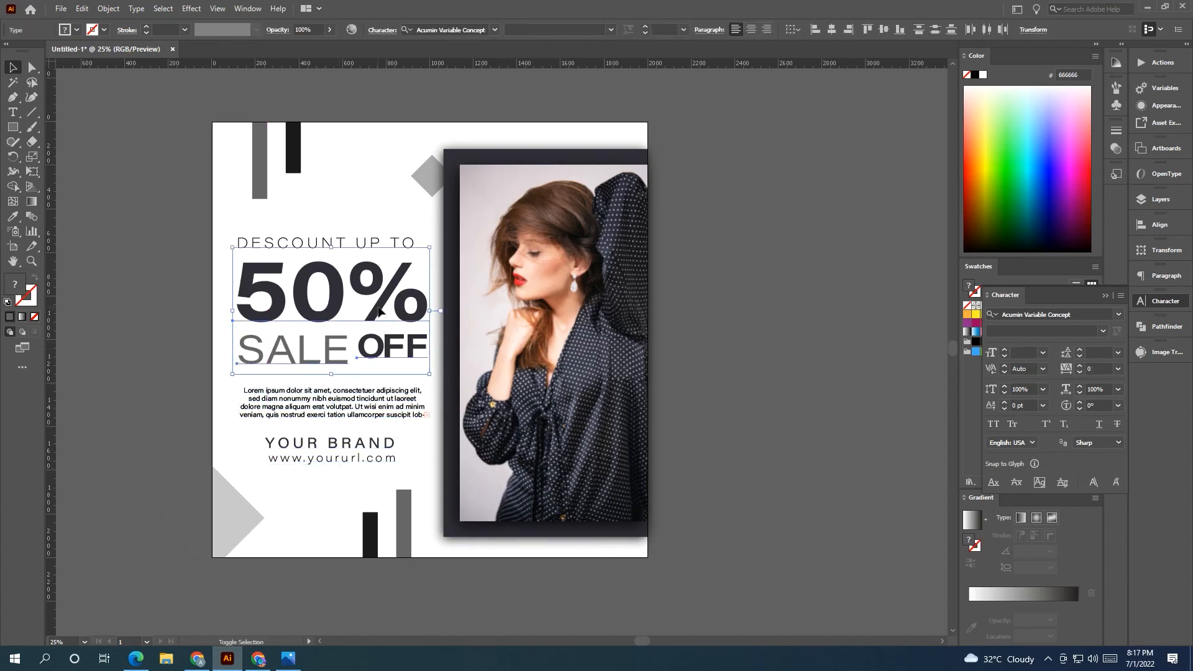
pyautogui.keyDown('shift'); pyautogui.click(329, 306); pyautogui.keyUp('shift')
pyautogui.moveTo(329, 306); pyautogui.dragTo(329, 314)
pyautogui.click(352, 222)
pyautogui.moveTo(354, 249); pyautogui.dragTo(354, 256)
pyautogui.click(230, 390)
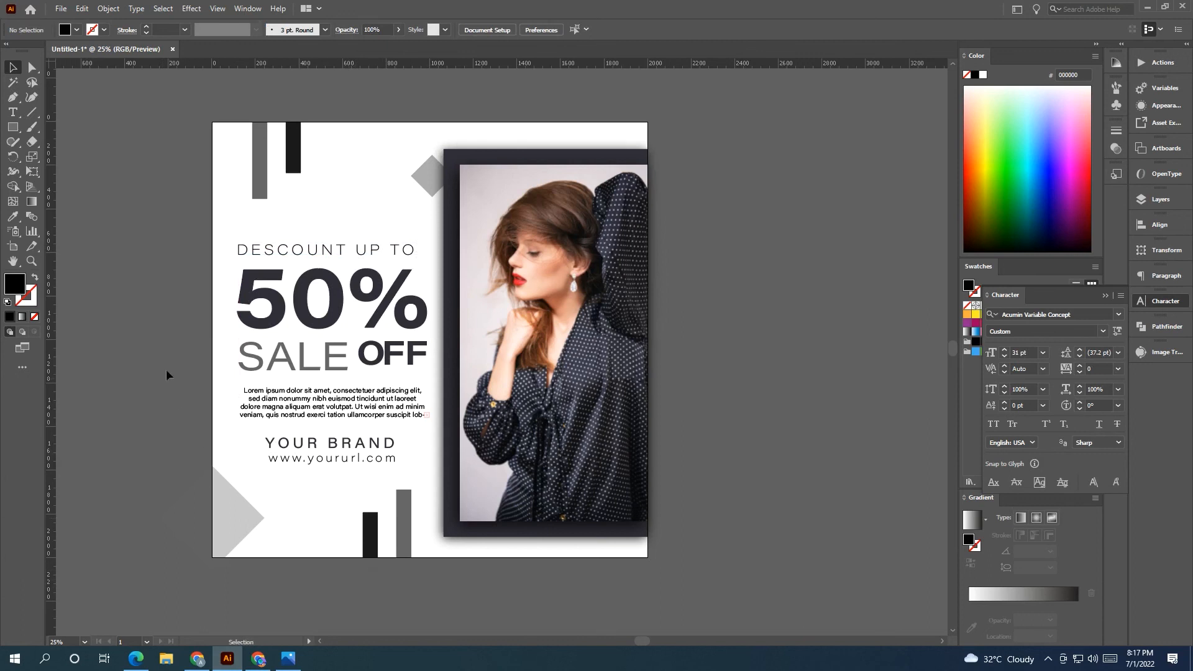
# Step: Move the complete text block, from "DESCOUNT UP TO" through the URL line, slightly up on the artboard
pyautogui.moveTo(184, 244); pyautogui.dragTo(409, 467)
pyautogui.moveTo(353, 401); pyautogui.dragTo(352, 391)
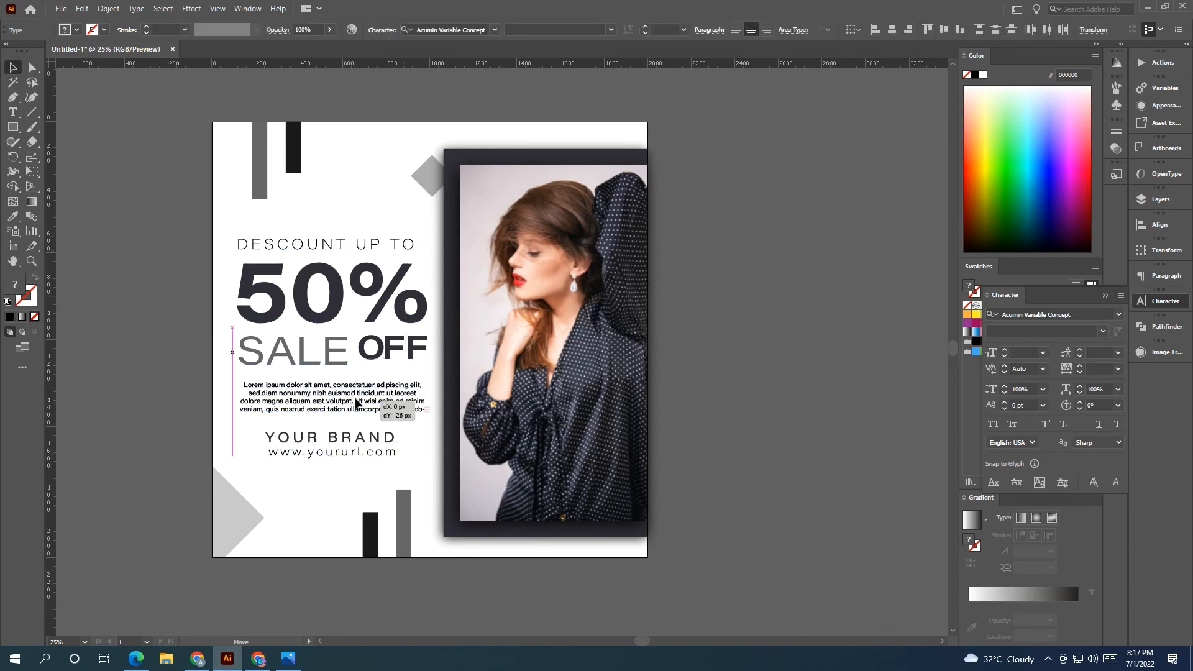
pyautogui.click(156, 429)
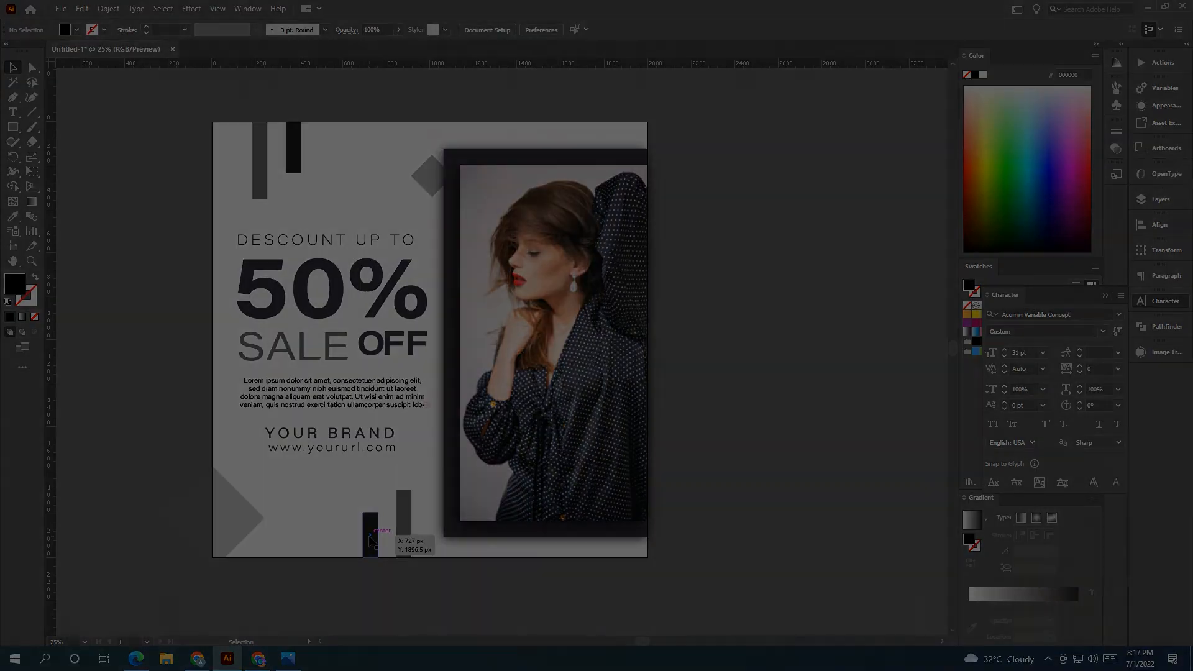